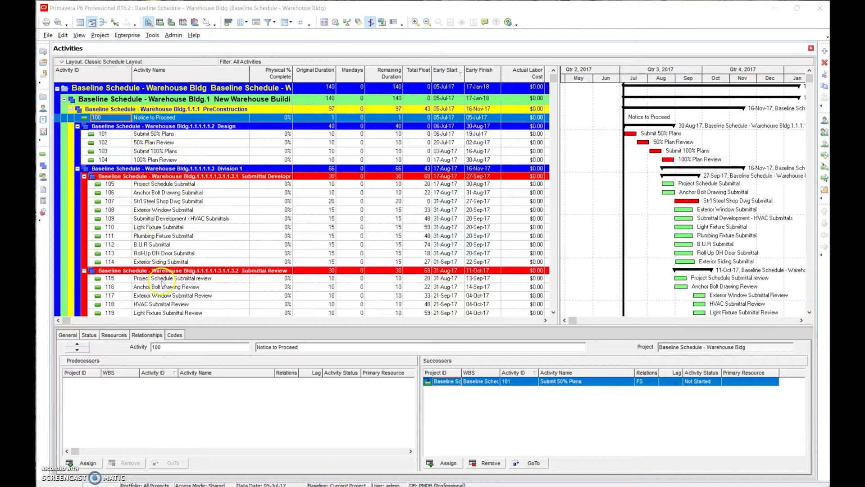
Step: Check Notice to Proceed's General details and its Activity Calendar list, confirming Standard is assigned
click(68, 336)
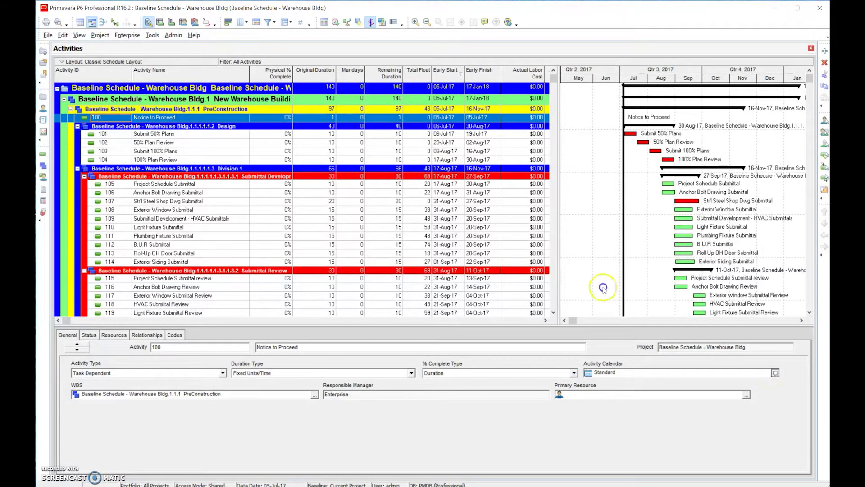
click(776, 373)
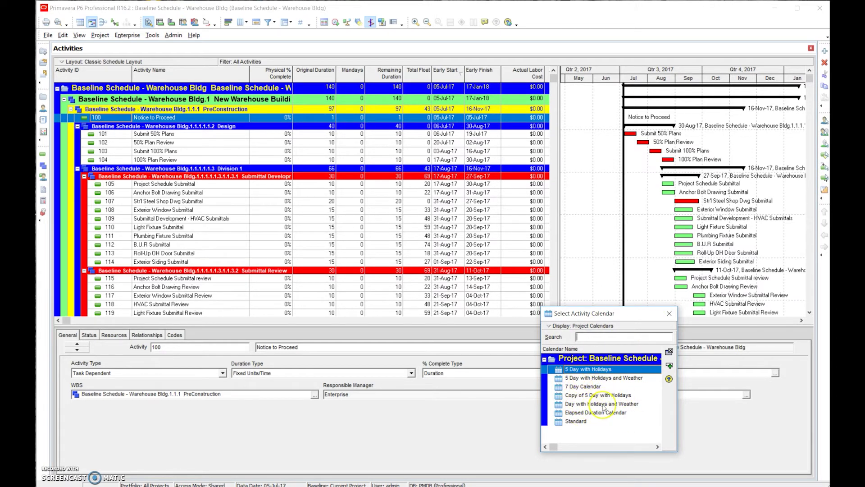
click(669, 313)
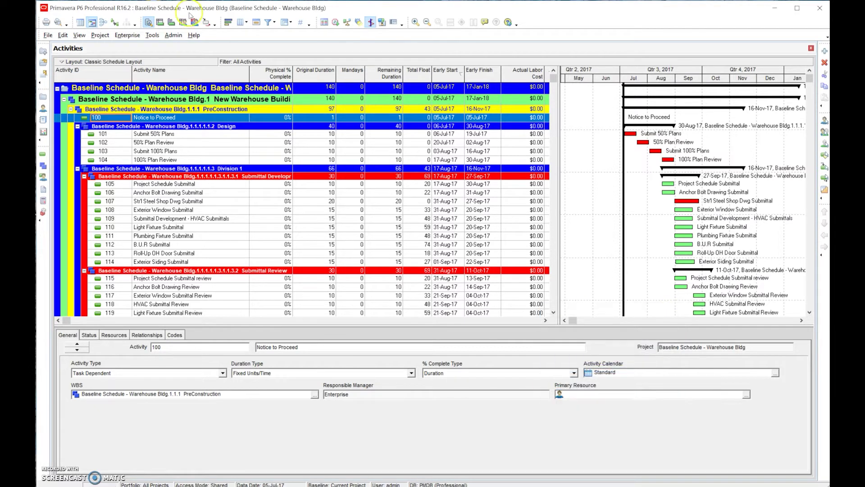
Step: Open project 1234, Prelim Schedule - Sample Project 10-10-2018, from the Projects list
click(100, 36)
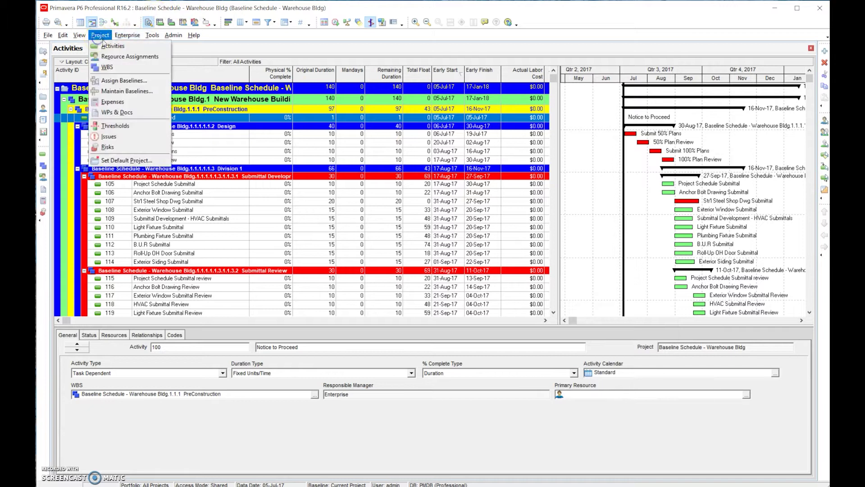
click(158, 84)
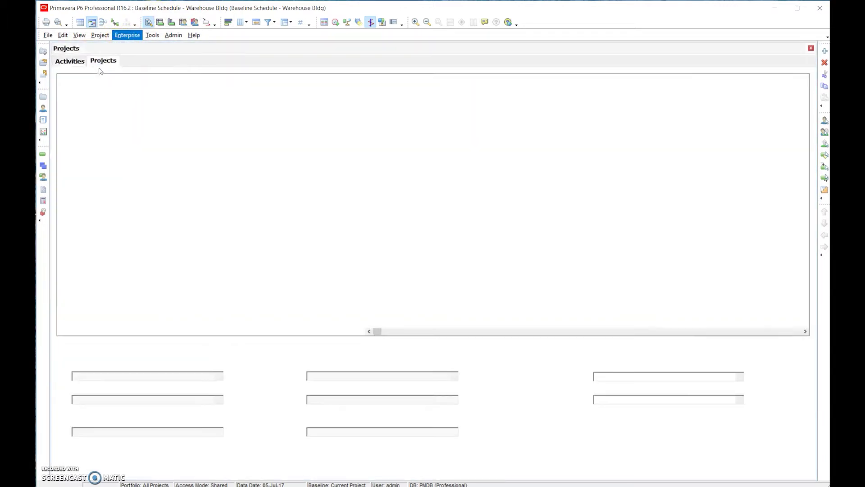
right_click(188, 116)
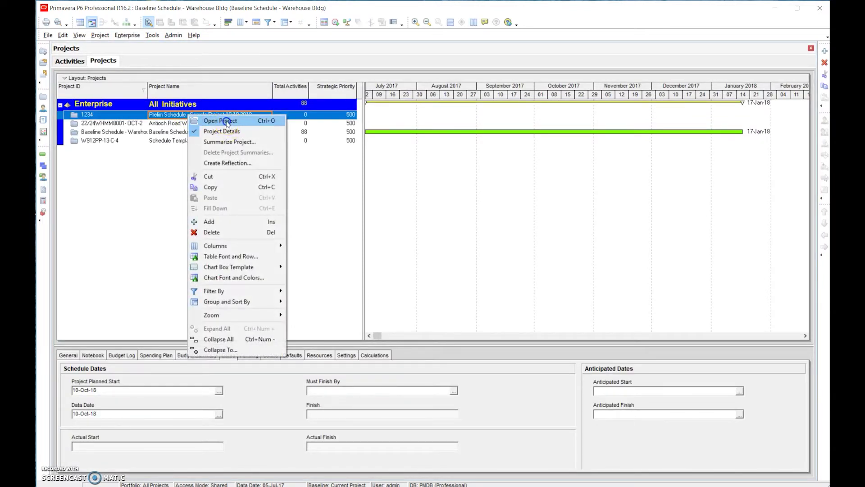
click(226, 122)
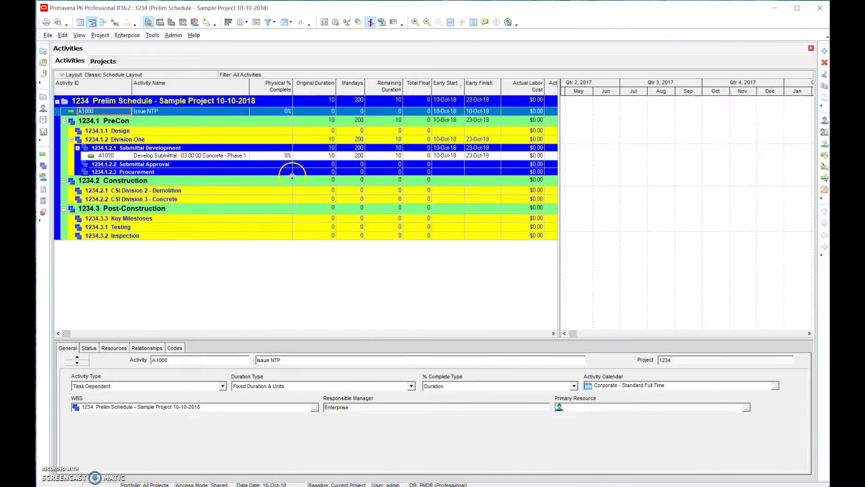
Step: Look at Issue NTP's activity calendar choices, then close them without changes
click(772, 387)
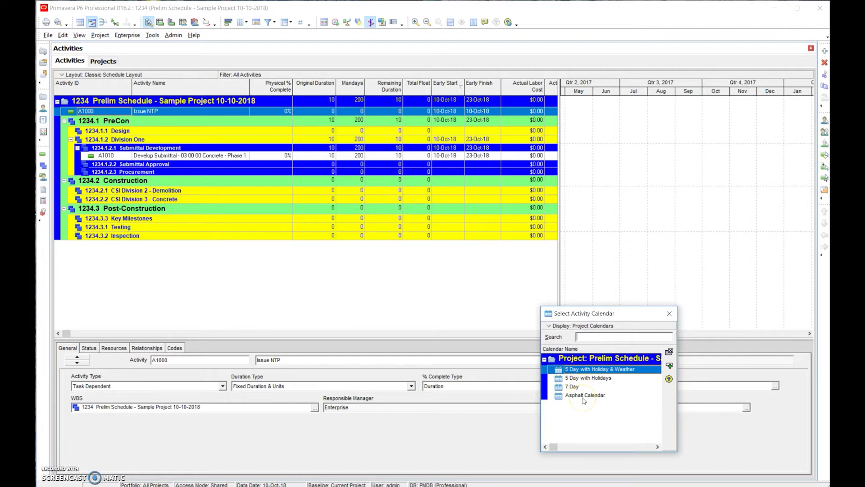
click(666, 315)
click(623, 371)
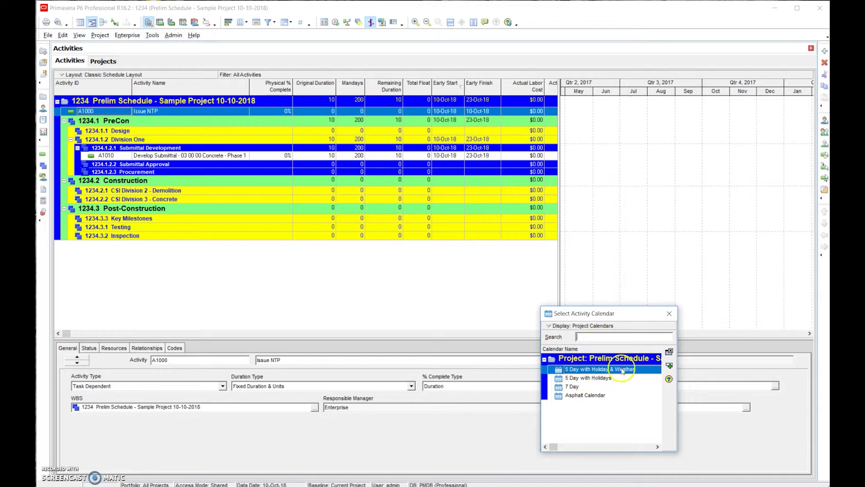
click(667, 314)
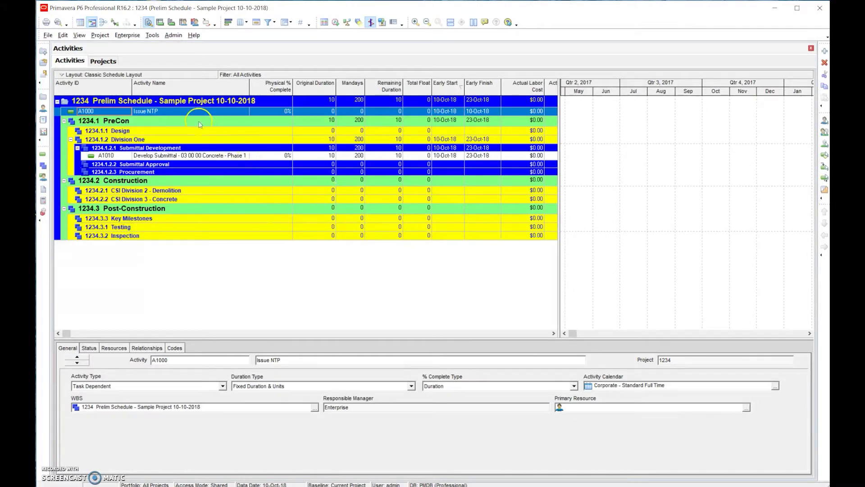
Step: For A1000 Issue NTP, highlight the 7 Day calendar and check the Display options
click(156, 111)
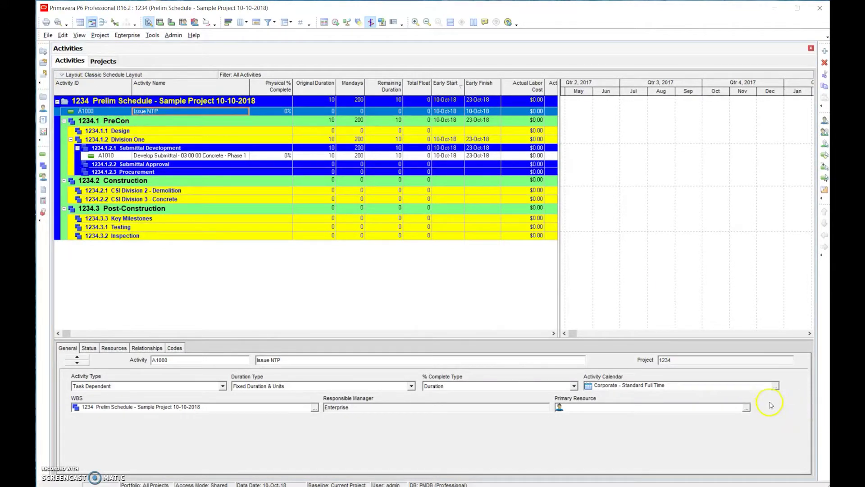
click(775, 386)
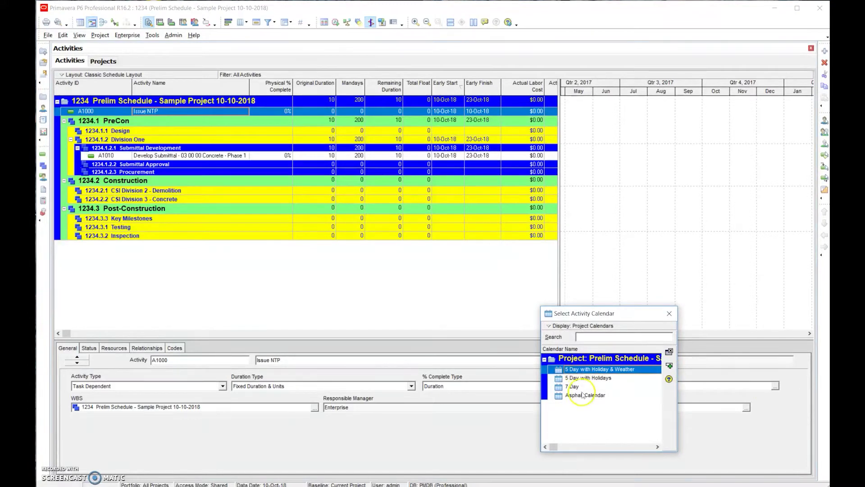
click(572, 387)
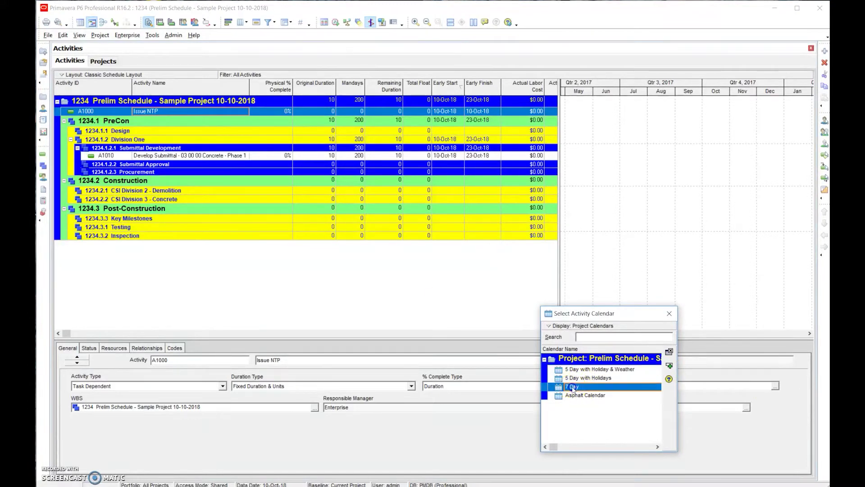
click(562, 327)
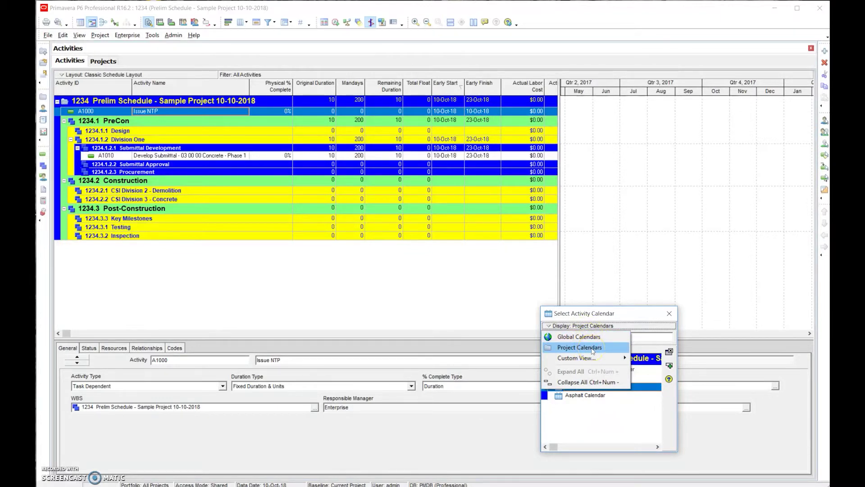
Step: Assign the 7 Day calendar to Issue NTP from the project calendar list
click(596, 338)
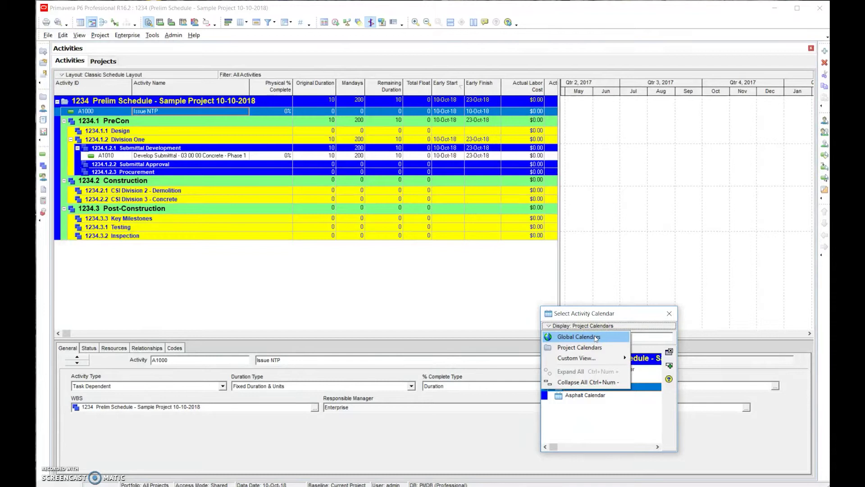
click(594, 349)
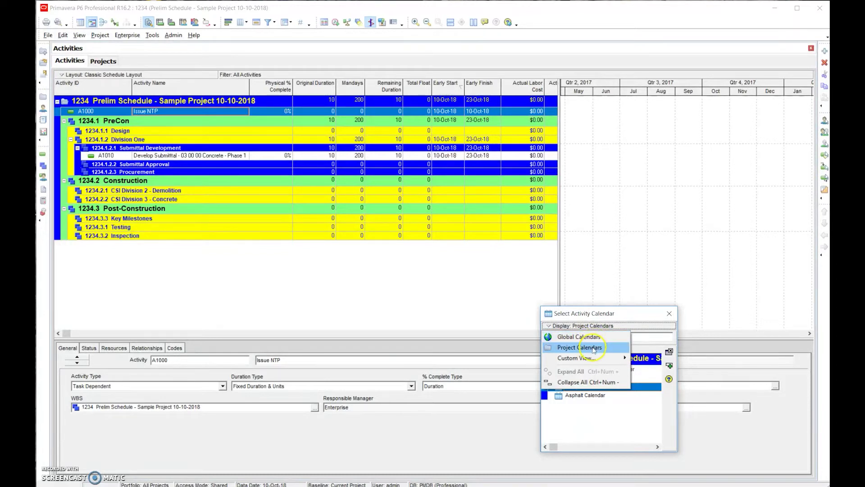
click(603, 314)
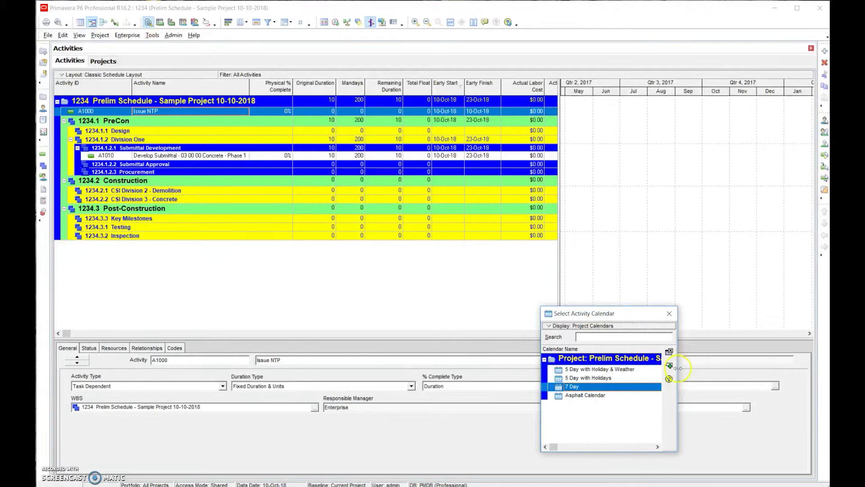
double_click(577, 389)
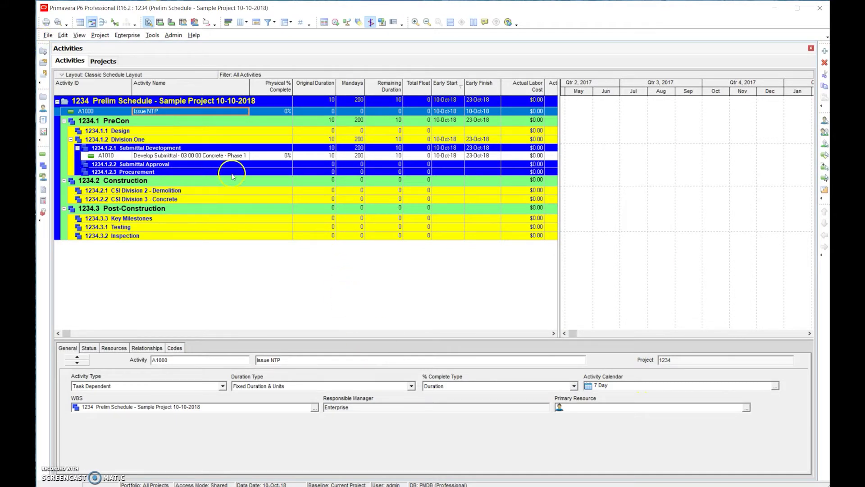
Step: Assign 5 Day with Holidays to A1010 Develop Submittal
click(202, 156)
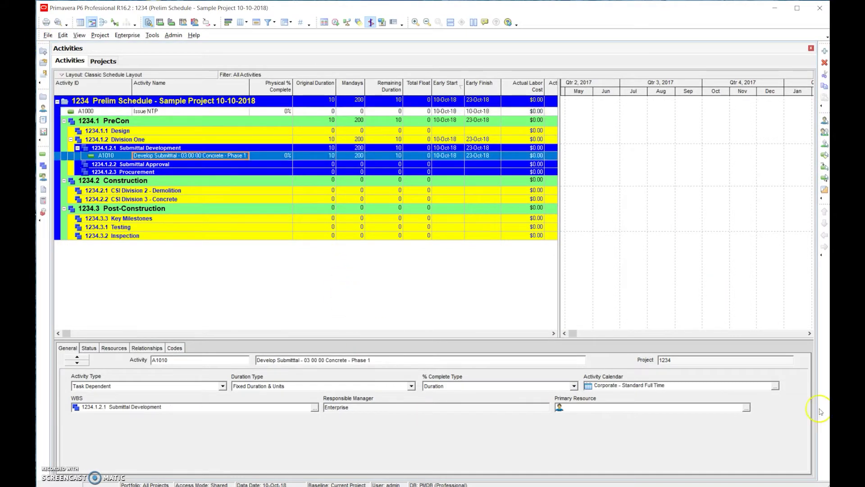
click(776, 387)
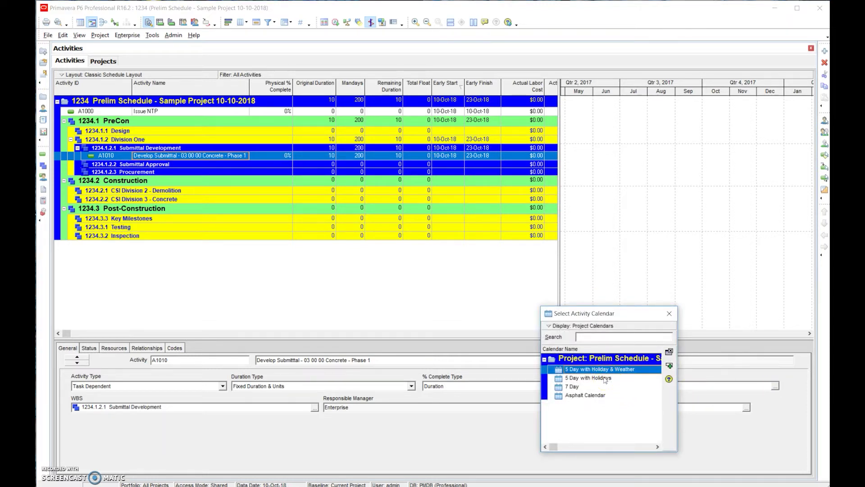
double_click(605, 380)
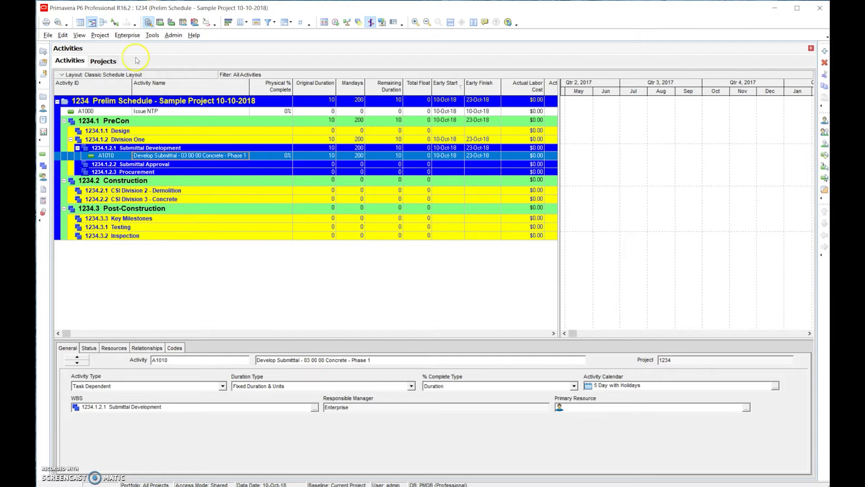
Step: Open the Baseline Schedule - Warehouse Bldg project from the Projects list
click(104, 60)
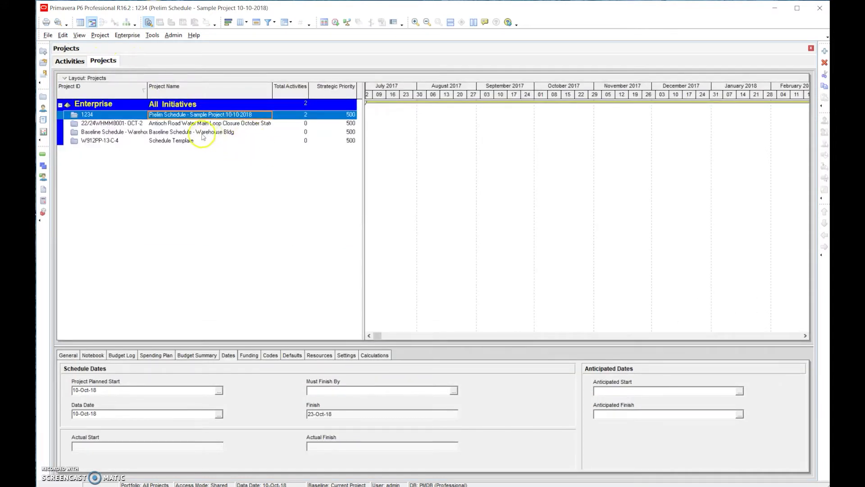
right_click(201, 132)
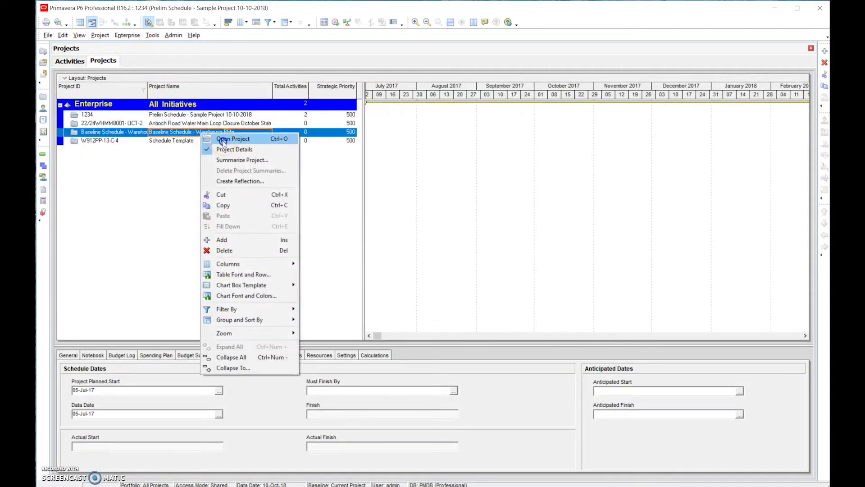
click(216, 140)
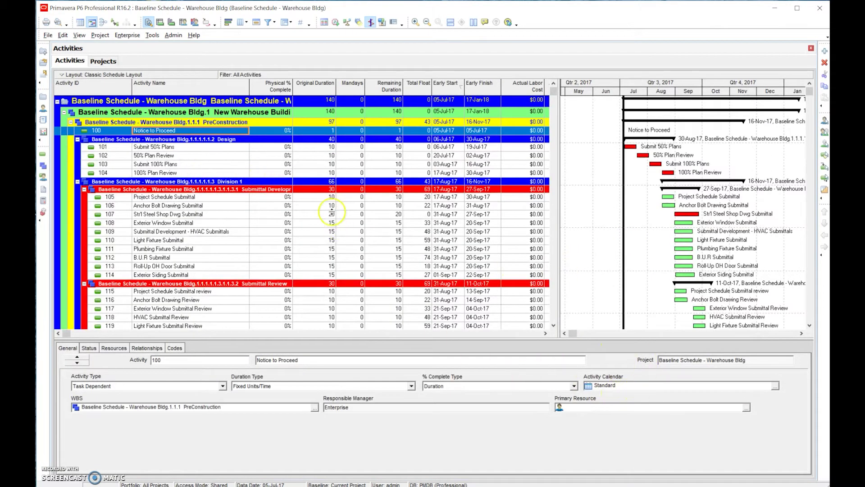
Step: Review Notice to Proceed's global and project calendars, leaving it on Standard
click(775, 387)
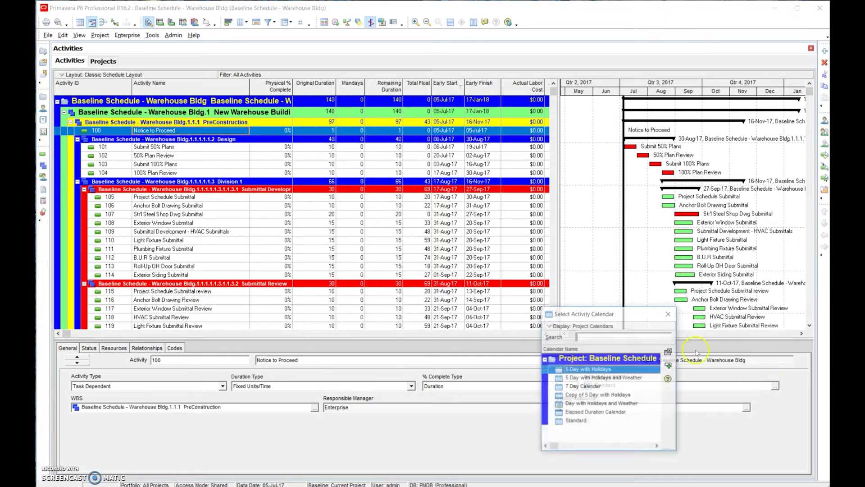
click(563, 326)
click(573, 339)
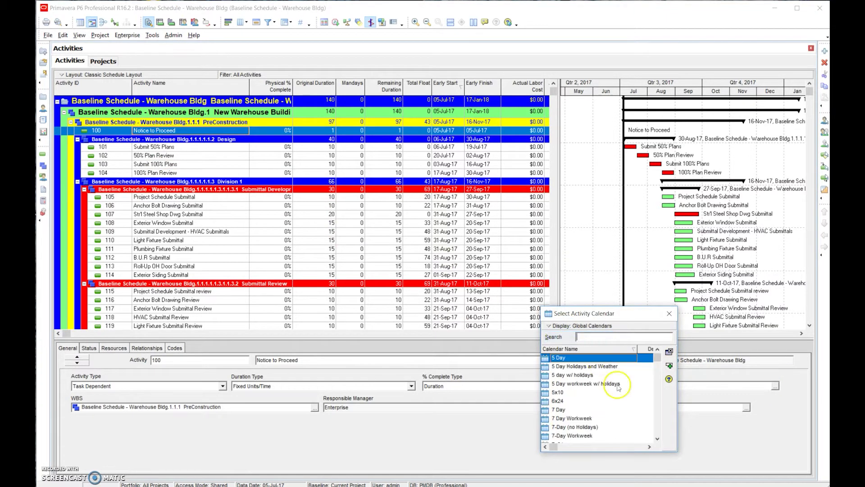
mouse_move(659, 361)
mouse_down()
mouse_move(660, 443)
mouse_move(660, 379)
mouse_move(653, 437)
mouse_move(654, 353)
mouse_up()
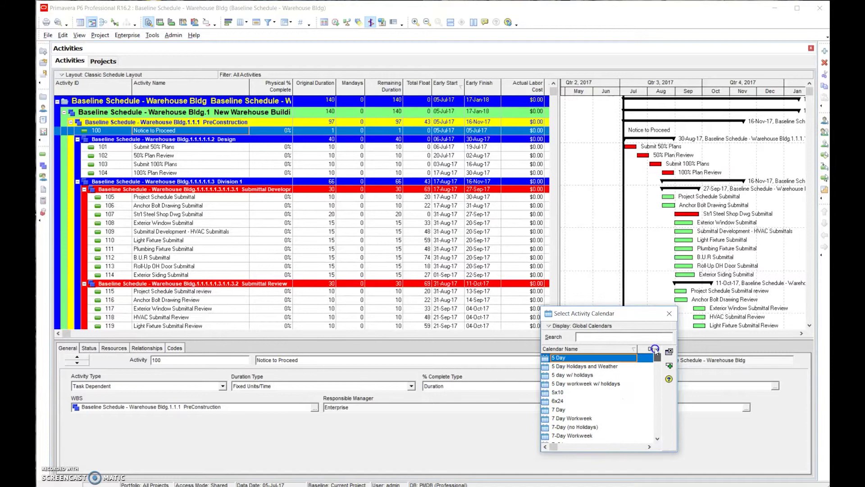
click(590, 328)
click(580, 347)
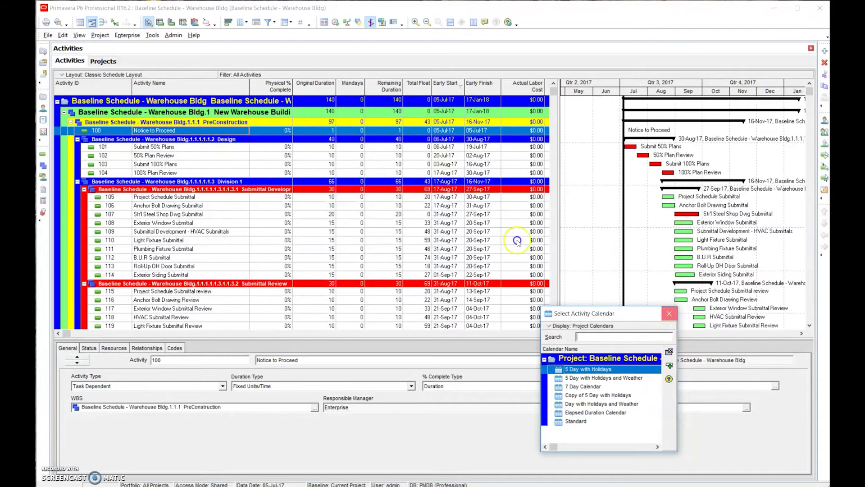
click(669, 313)
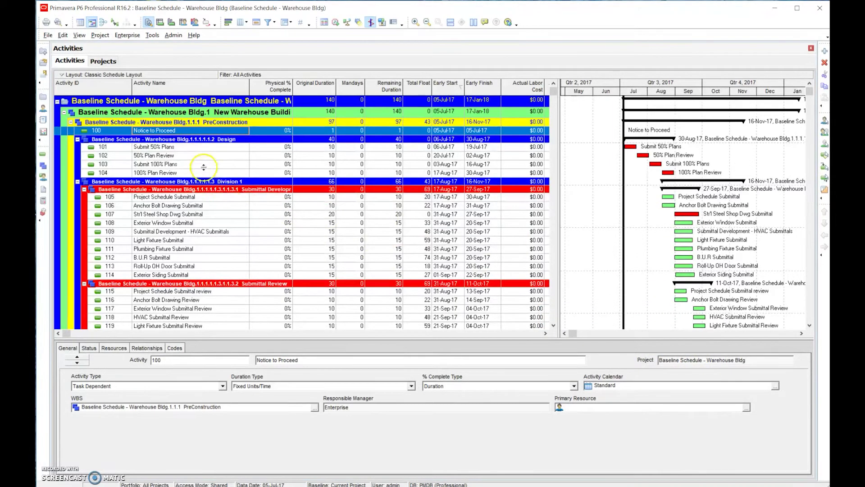
click(202, 147)
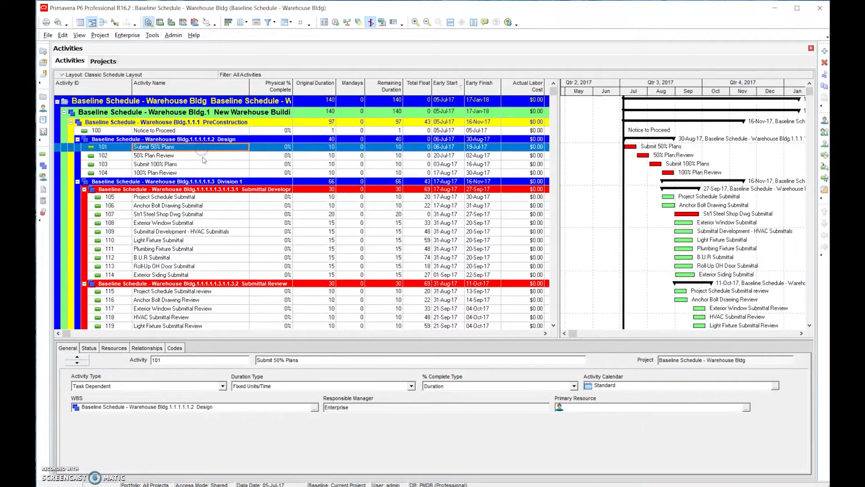
click(203, 157)
click(203, 148)
click(302, 48)
click(776, 387)
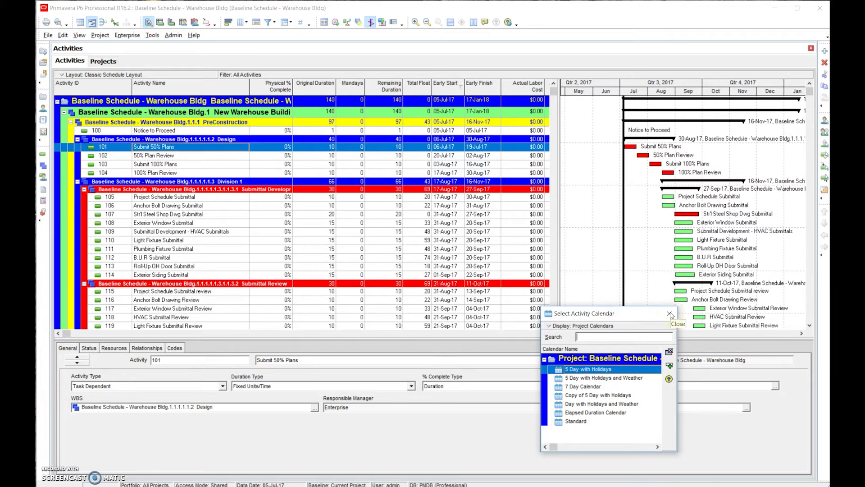
click(670, 313)
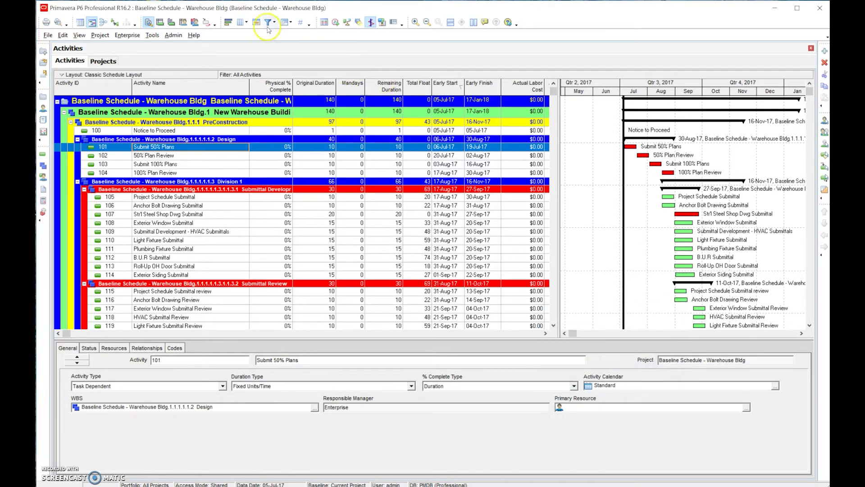
Step: Add the General group's Calendar column to the activity table, placed after Activity Name
click(241, 25)
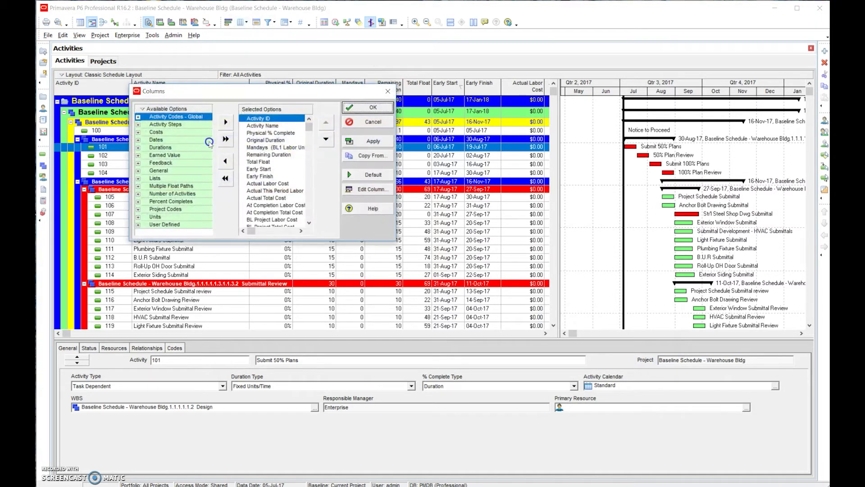
click(139, 147)
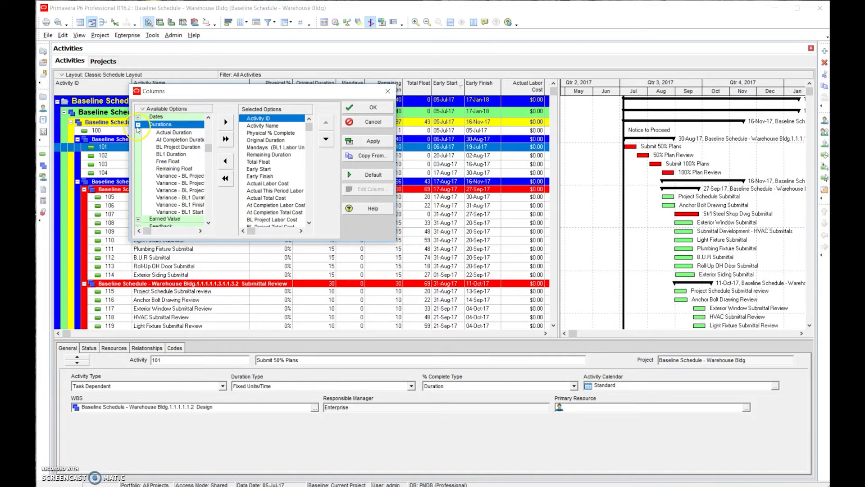
click(138, 125)
click(138, 140)
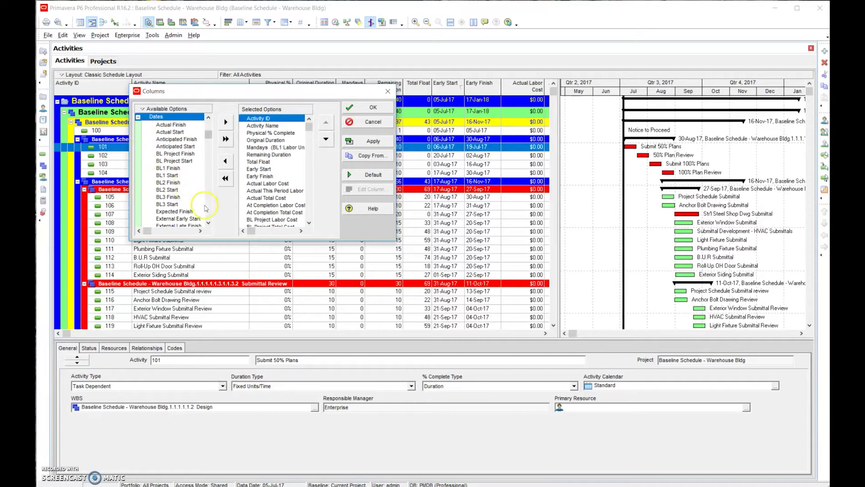
click(138, 117)
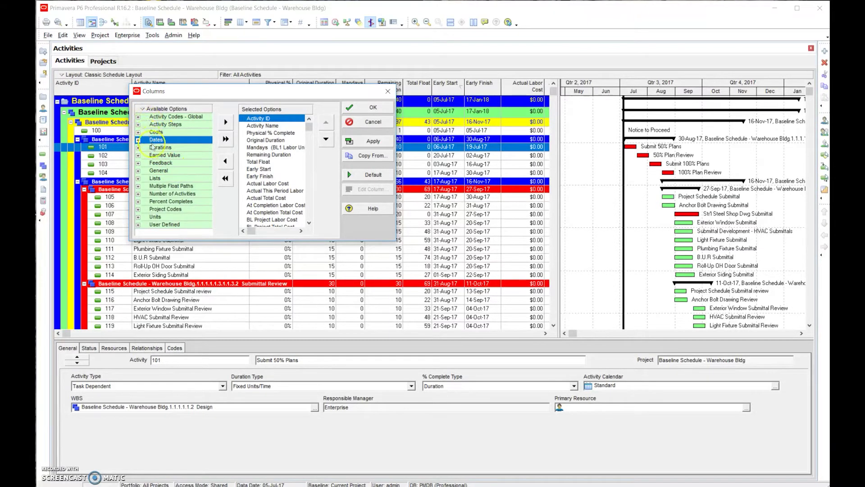
click(138, 171)
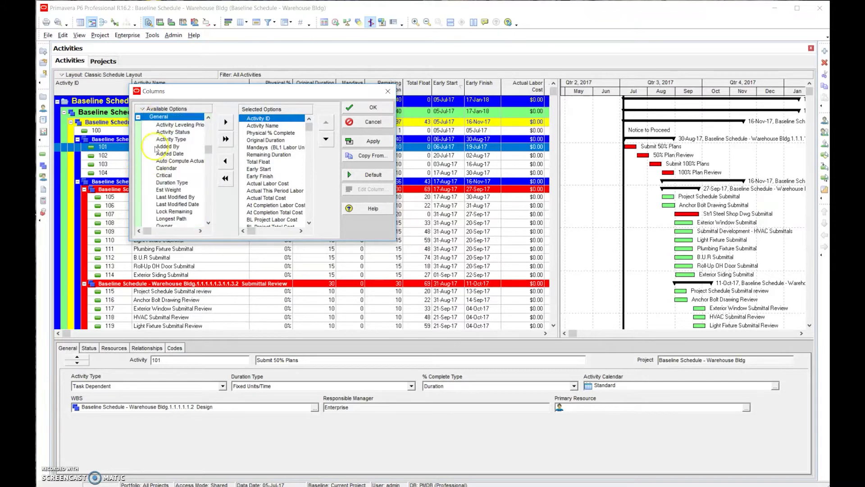
click(174, 168)
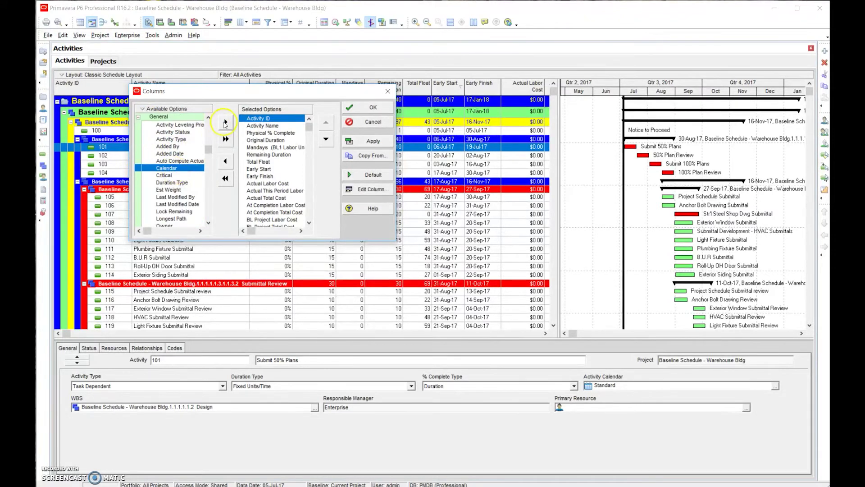
click(226, 123)
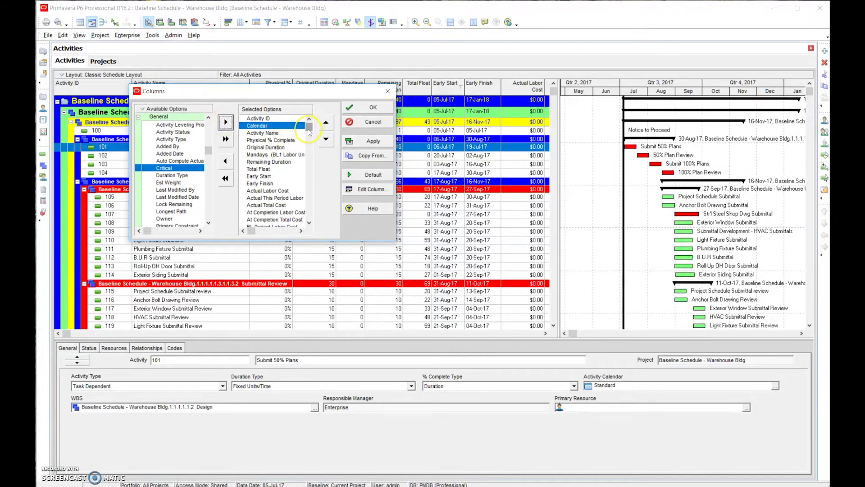
click(326, 139)
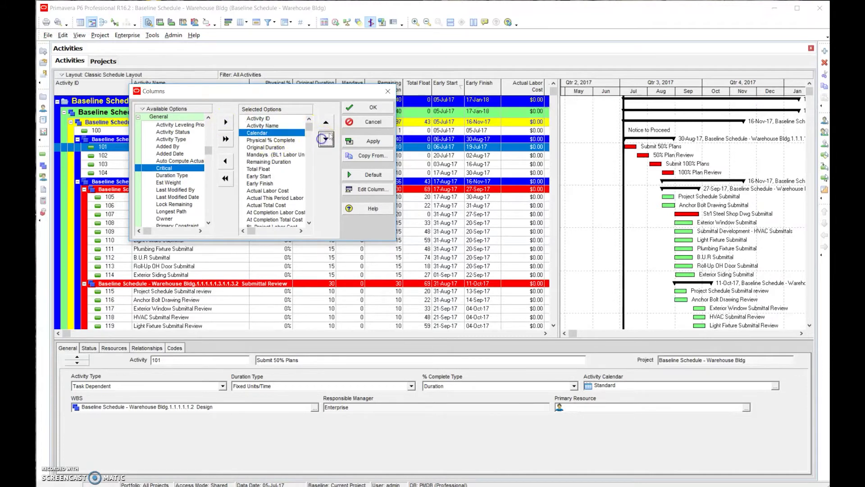
click(363, 109)
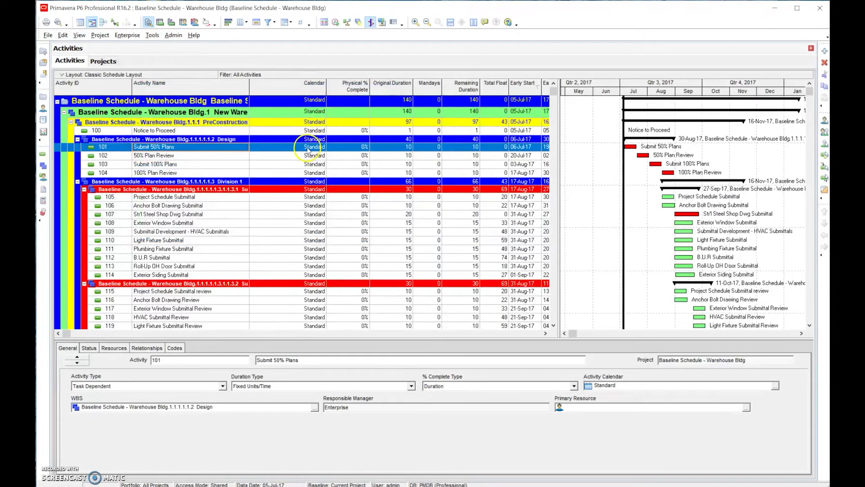
Step: Assign the 5 Day with Holidays calendar to activity 101
click(774, 386)
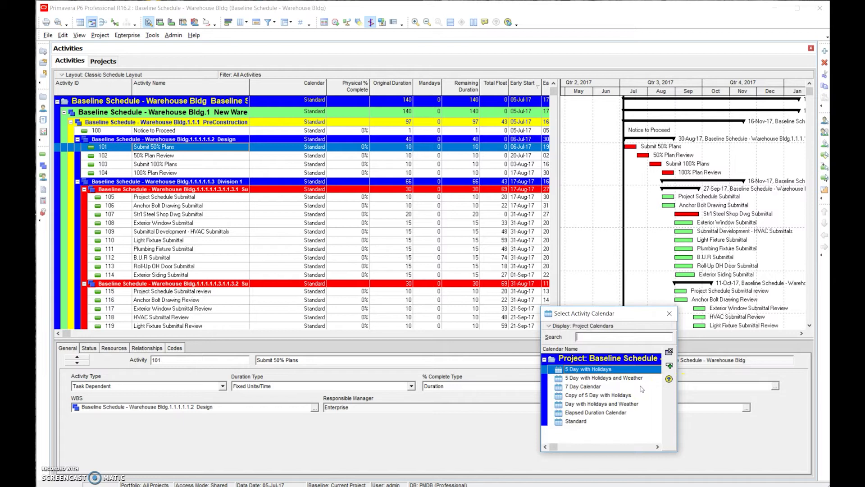
click(603, 369)
double_click(604, 369)
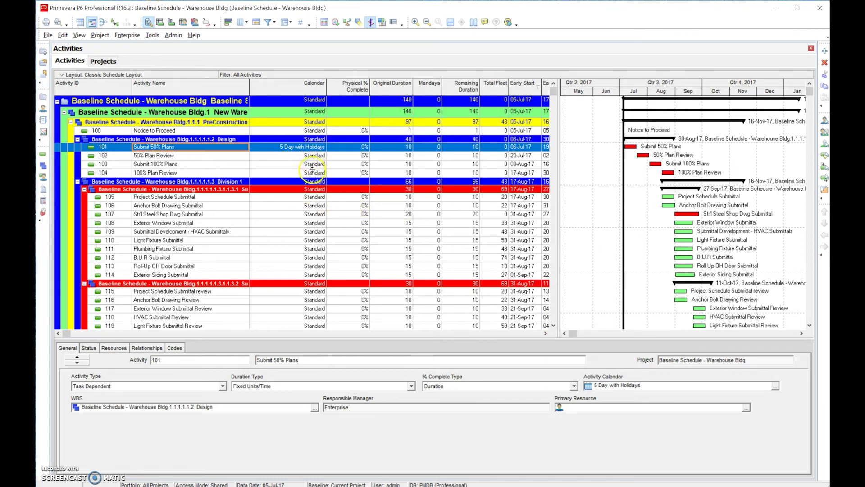
Step: Fill activity 101's calendar down to activities 102 through 104
shift+click(296, 174)
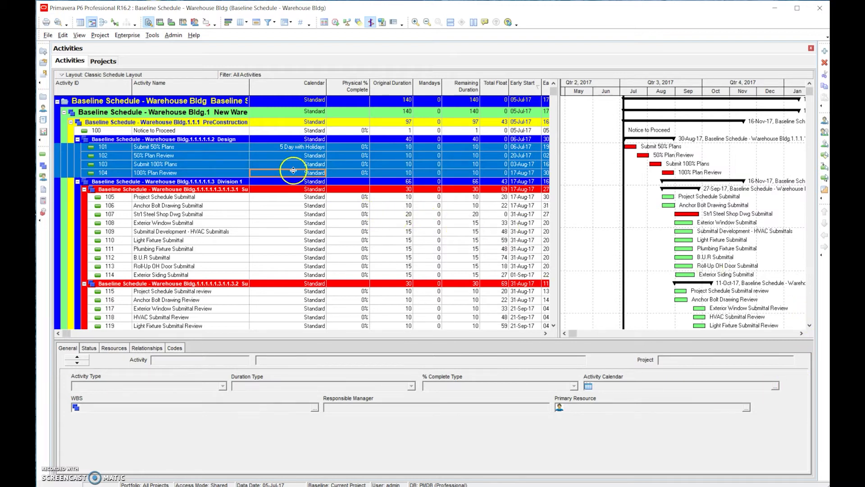
right_click(293, 176)
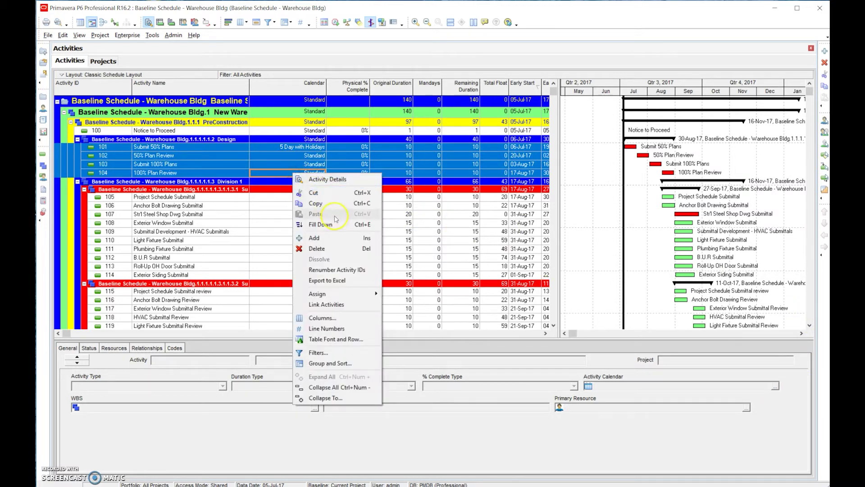
click(335, 225)
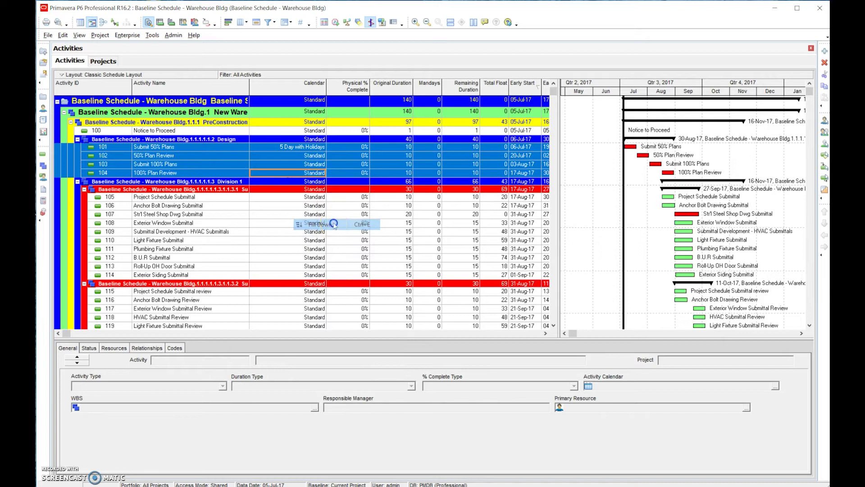
click(312, 156)
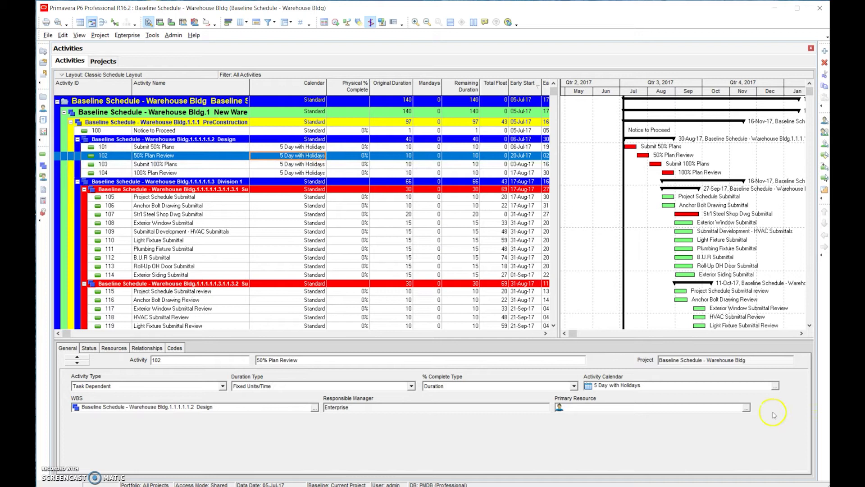
Step: Put activities 102 (50% Plan Review) and 104 (100% Plan Review) on the 7 Day Calendar
click(775, 386)
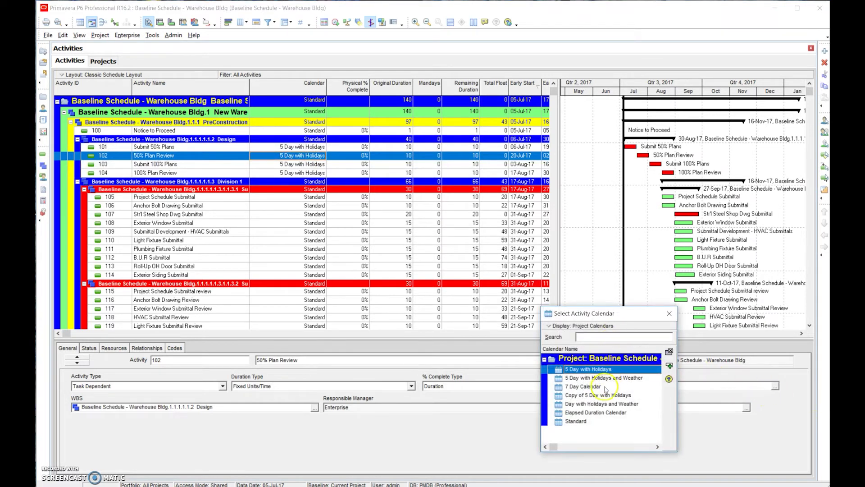
double_click(586, 386)
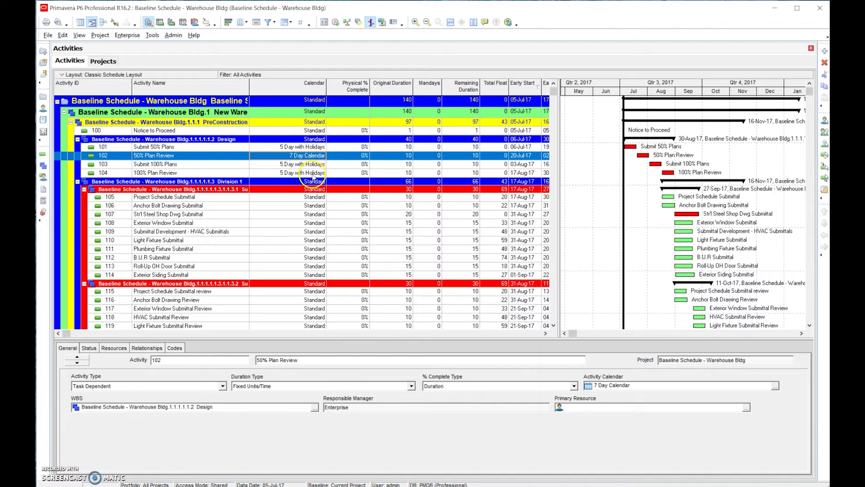
click(313, 173)
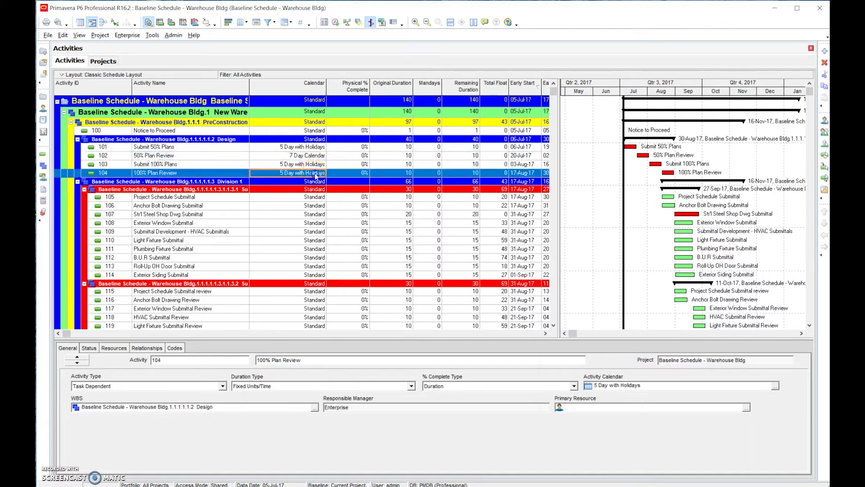
click(775, 386)
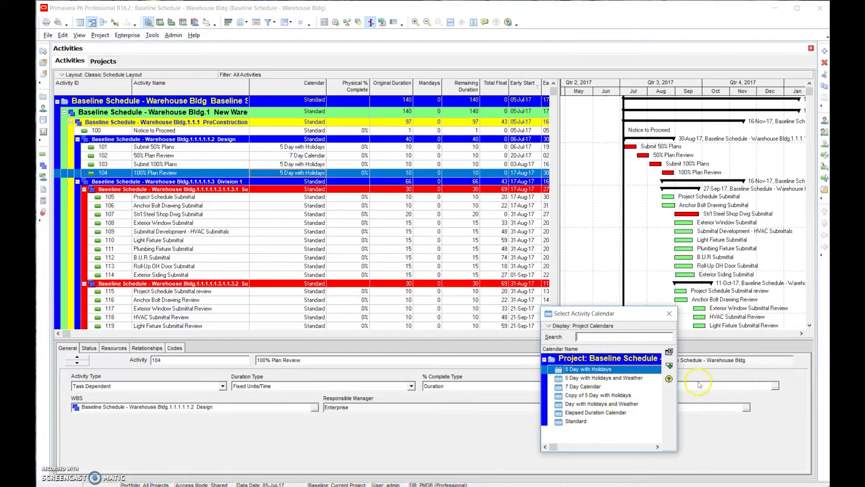
click(585, 386)
double_click(585, 386)
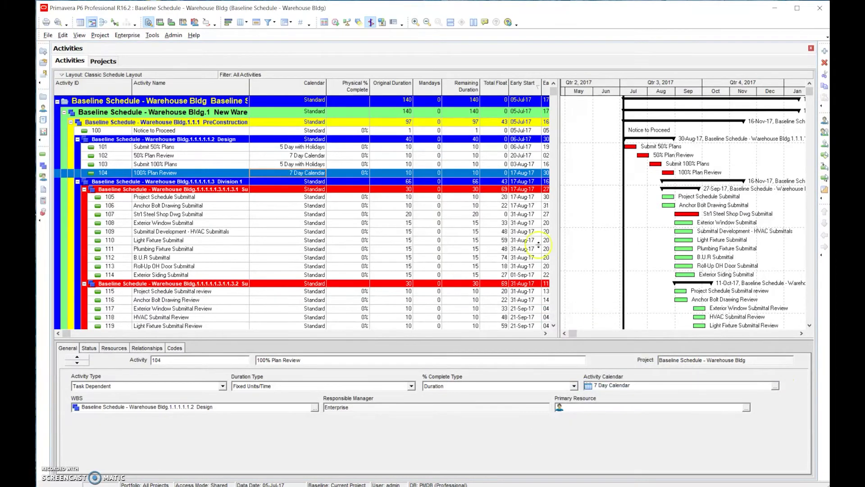
click(553, 92)
drag(554, 92, 554, 93)
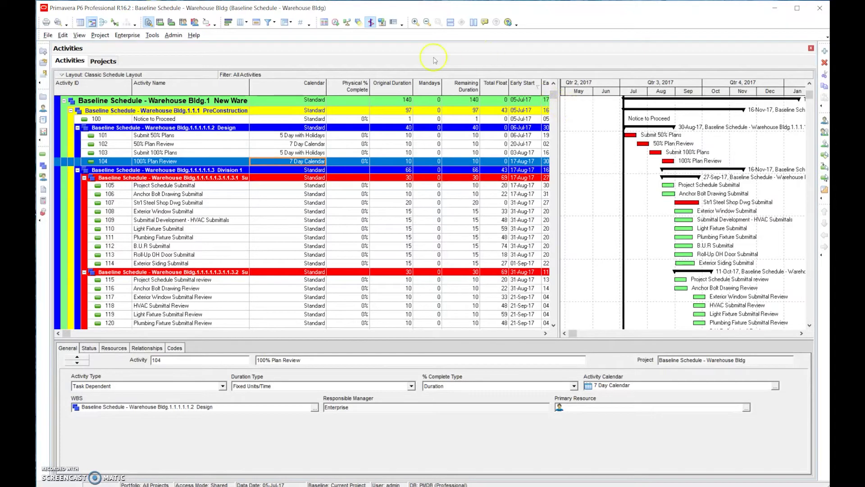
Step: Assign 5 Day with Holidays to activity 105, Project Schedule Submittal
click(315, 185)
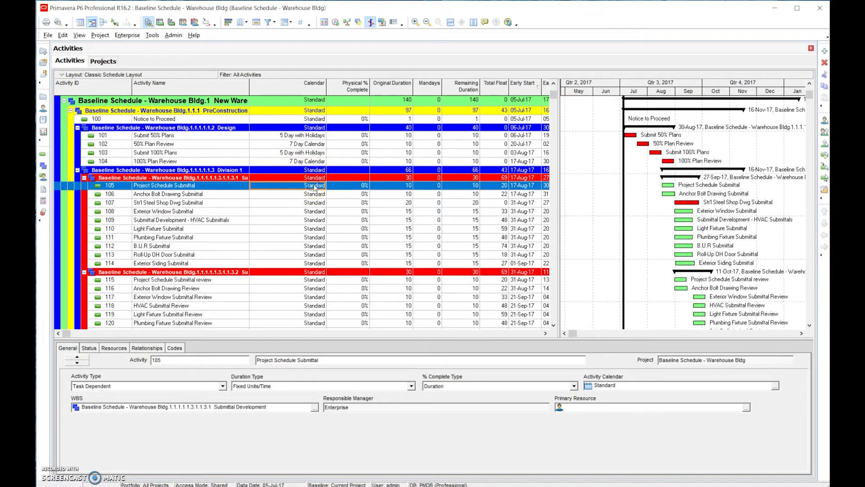
double_click(315, 186)
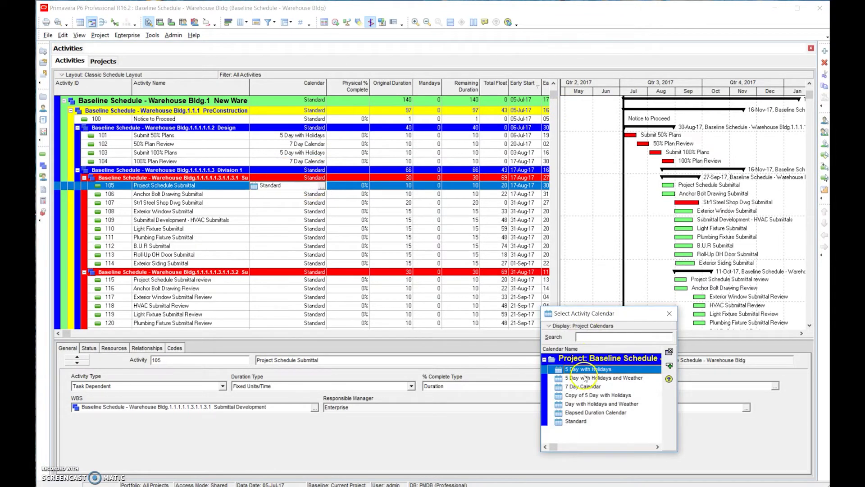
double_click(591, 372)
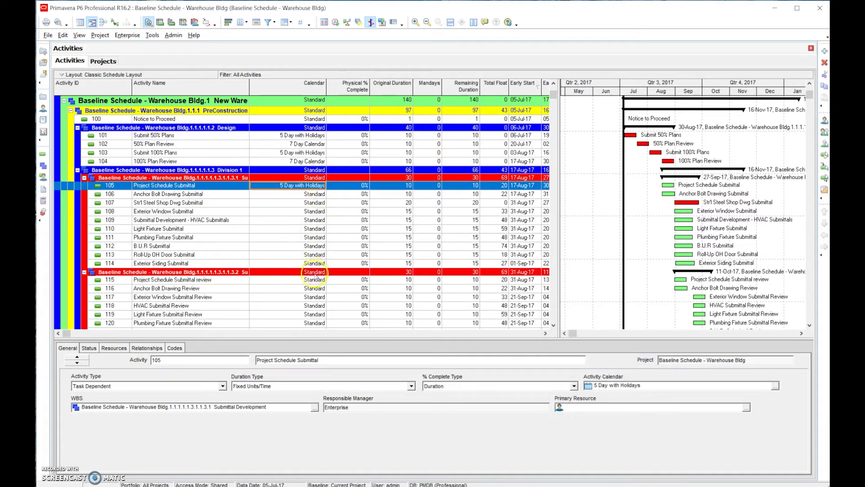
Step: Fill activity 105's calendar down through activity 114
shift+click(306, 265)
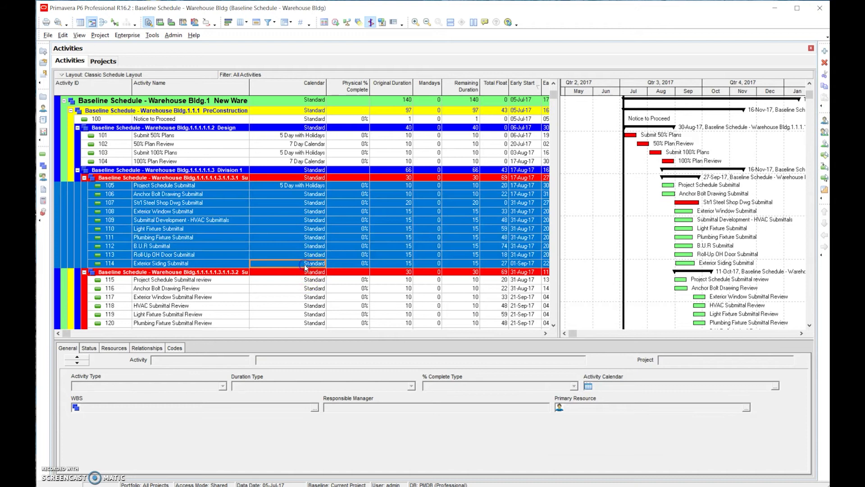
right_click(306, 265)
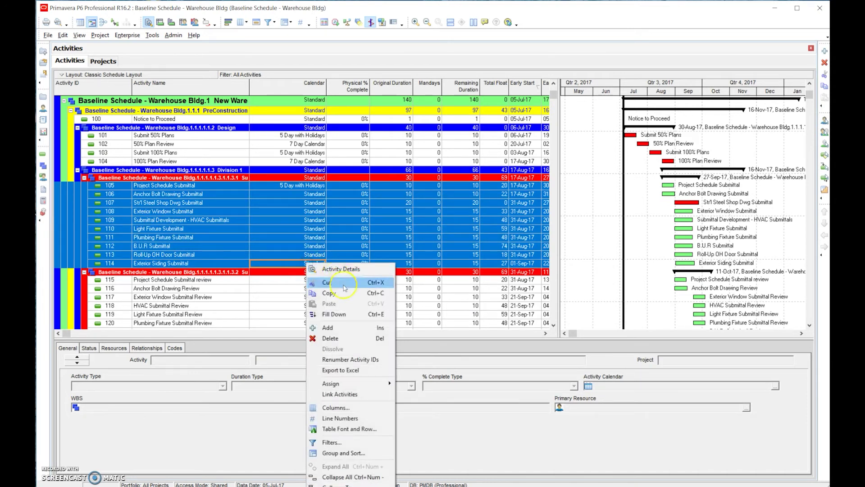
click(340, 316)
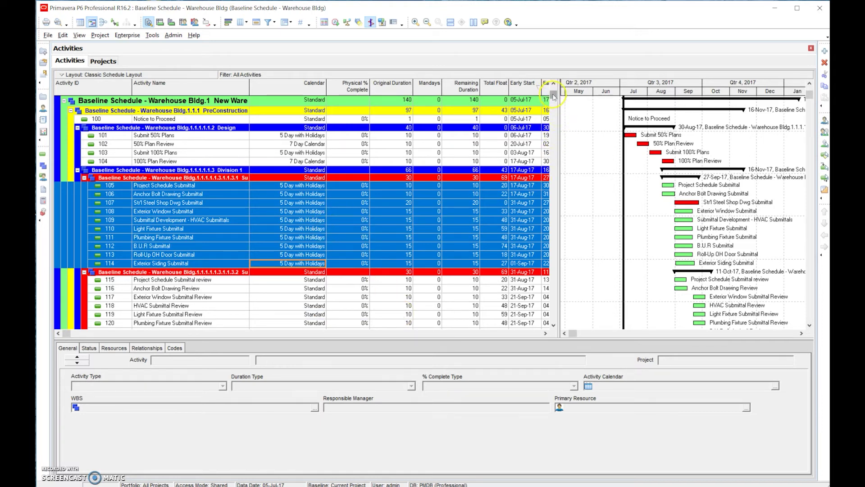
drag(553, 95, 573, 136)
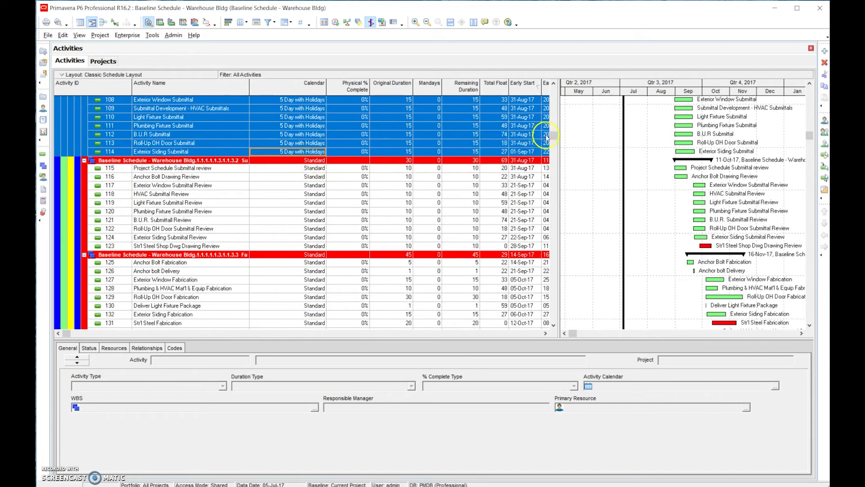
scroll(424, 104, up, 4)
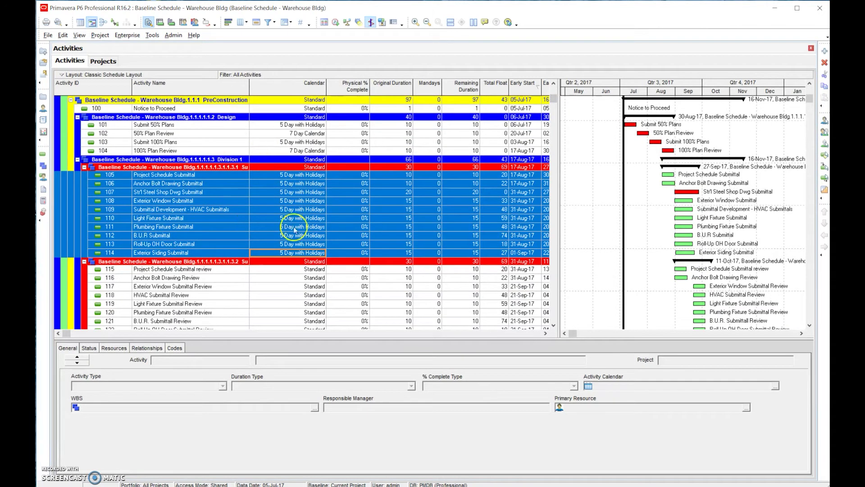
click(293, 142)
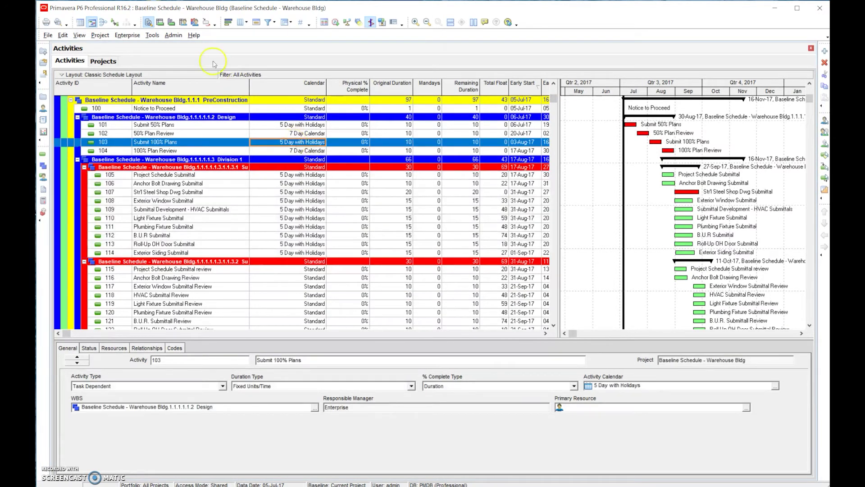
Step: Open the project calendars list from the Enterprise menu
click(149, 39)
mouse_move(134, 39)
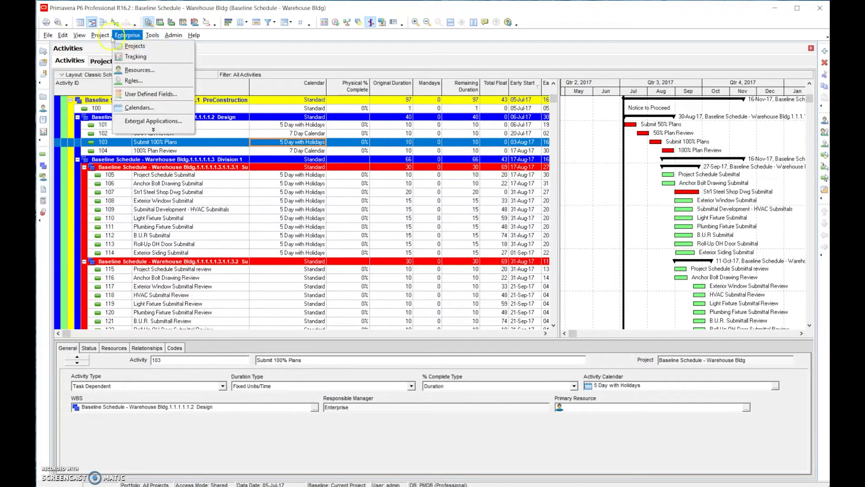
mouse_move(97, 38)
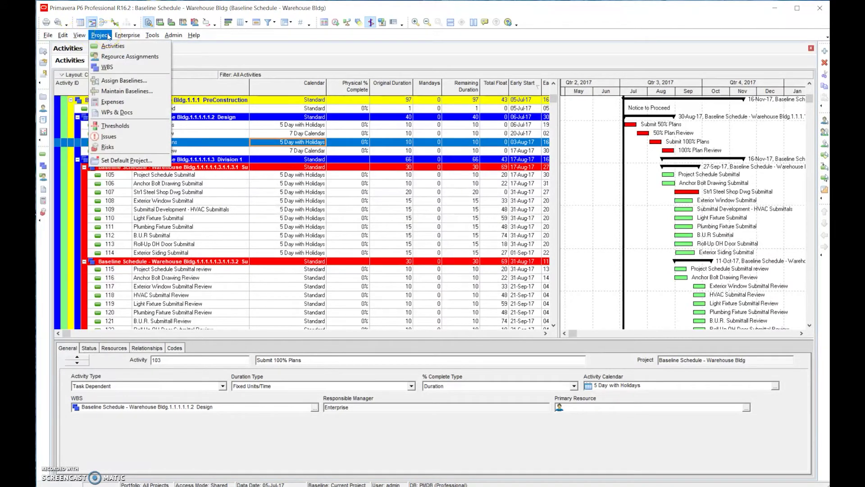
click(126, 36)
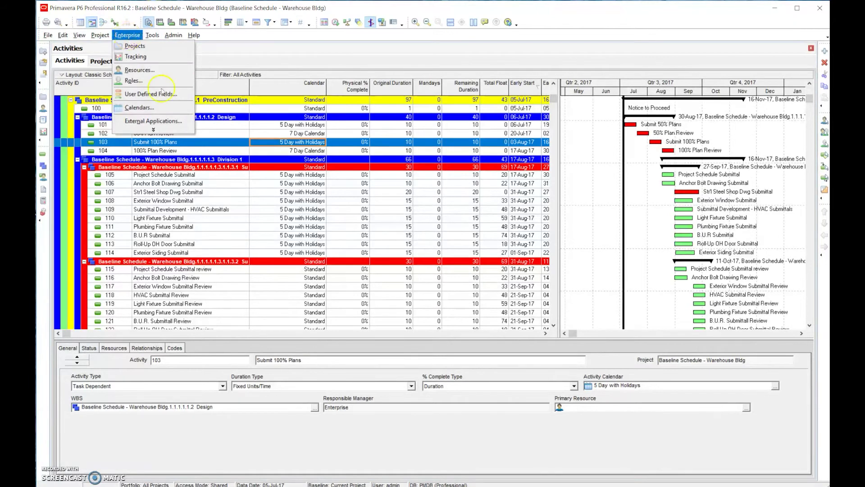
click(144, 108)
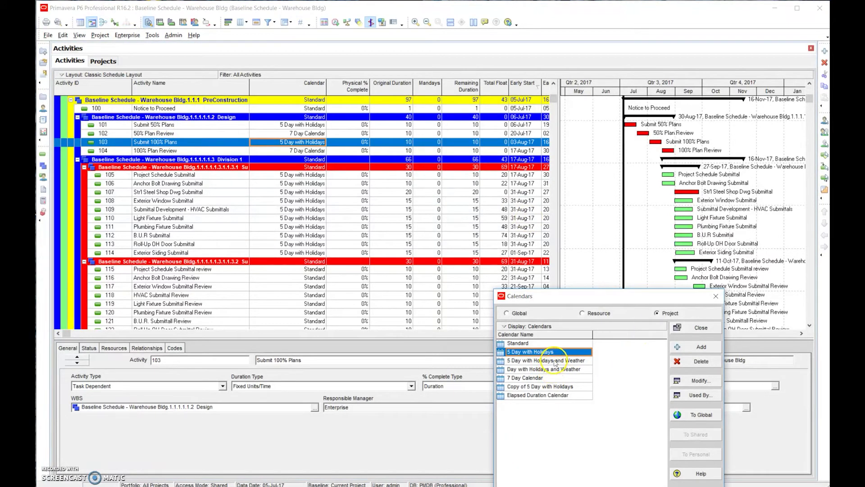
Step: Review the 5 Day with Holidays calendar, paging forward two months
click(696, 381)
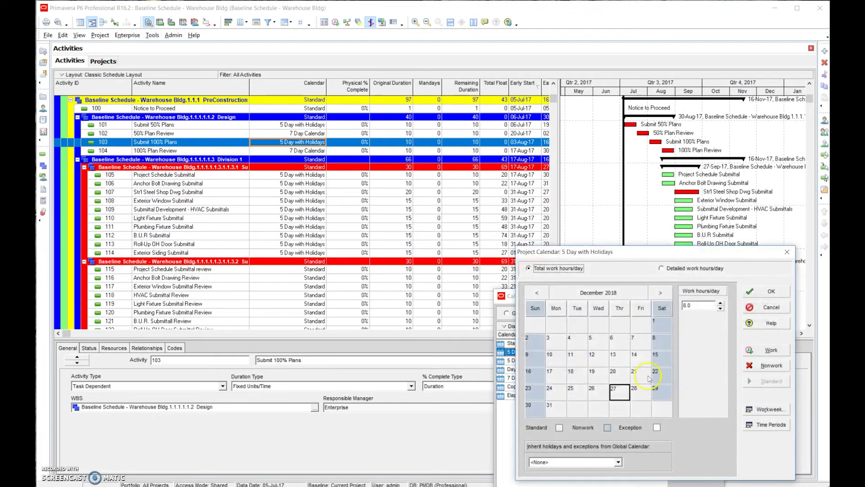
click(660, 293)
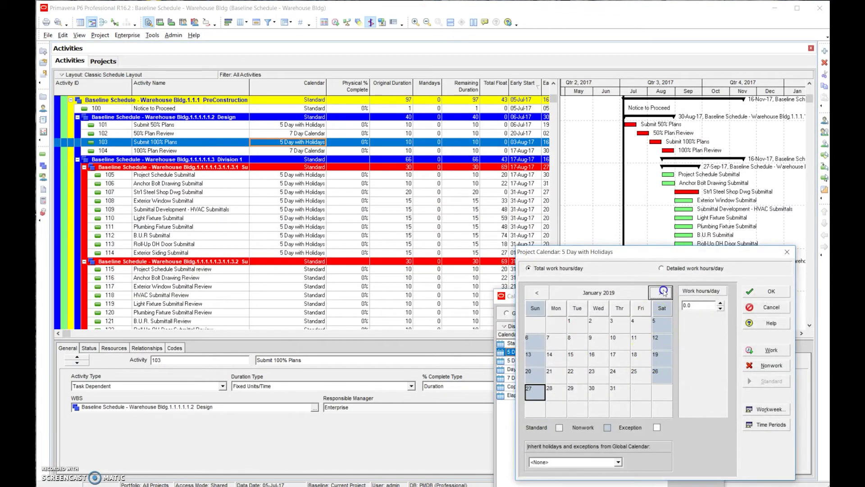
click(660, 293)
click(769, 294)
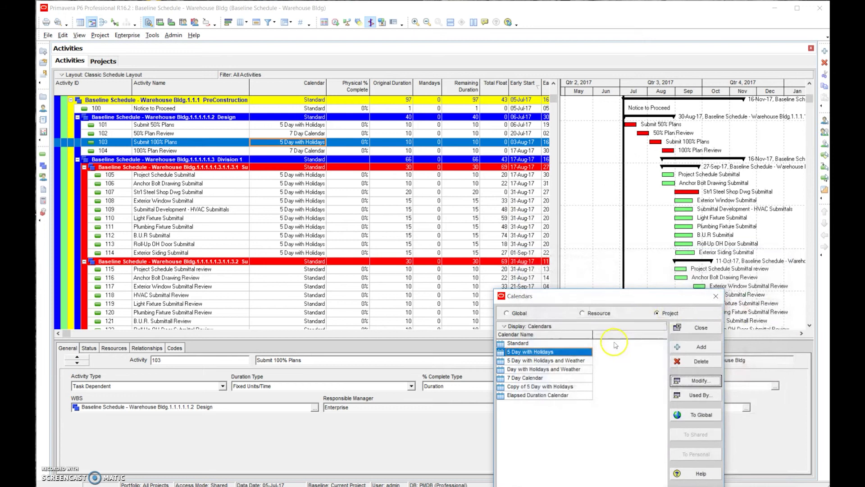
Step: Make Saturdays 1 and 8 December 2018 working days in the 7 Day Calendar
click(544, 378)
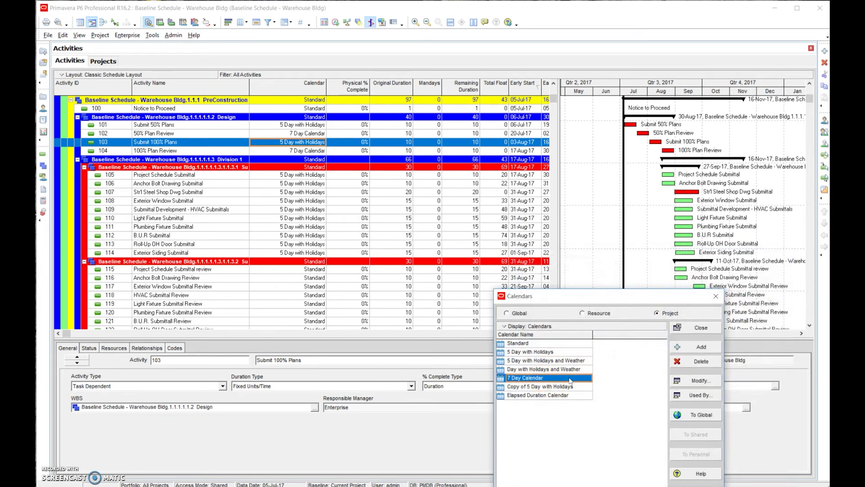
click(719, 384)
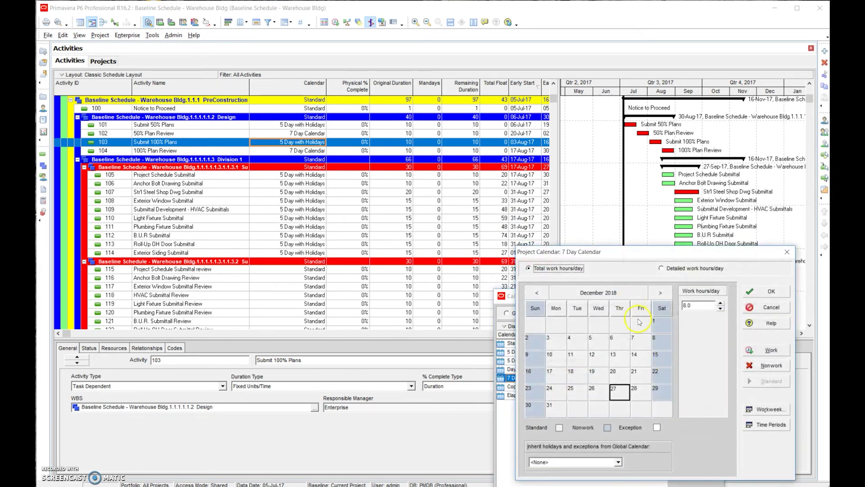
click(660, 293)
click(661, 293)
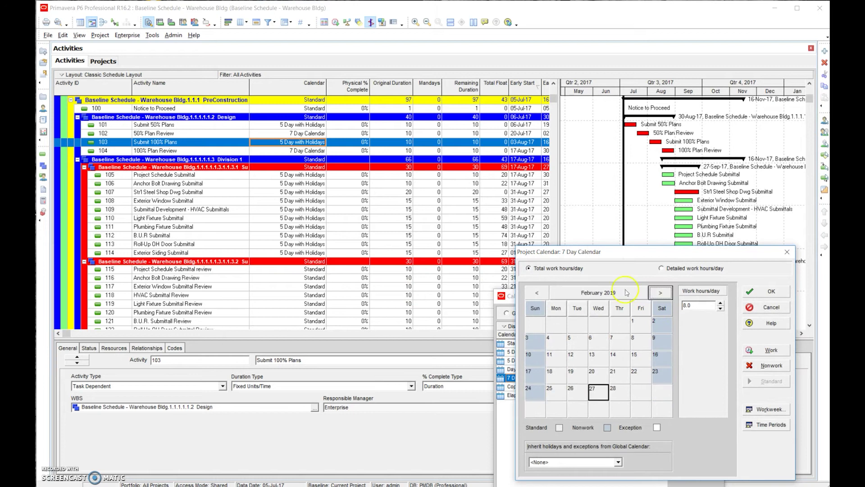
click(535, 293)
click(535, 292)
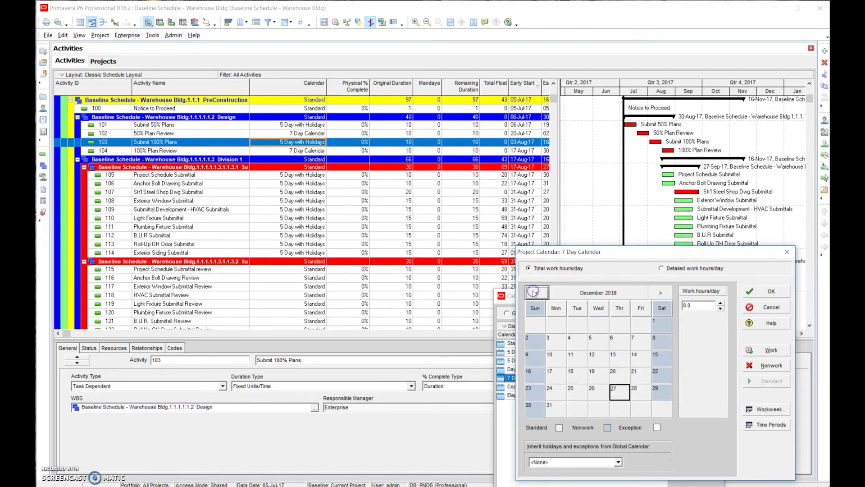
click(665, 324)
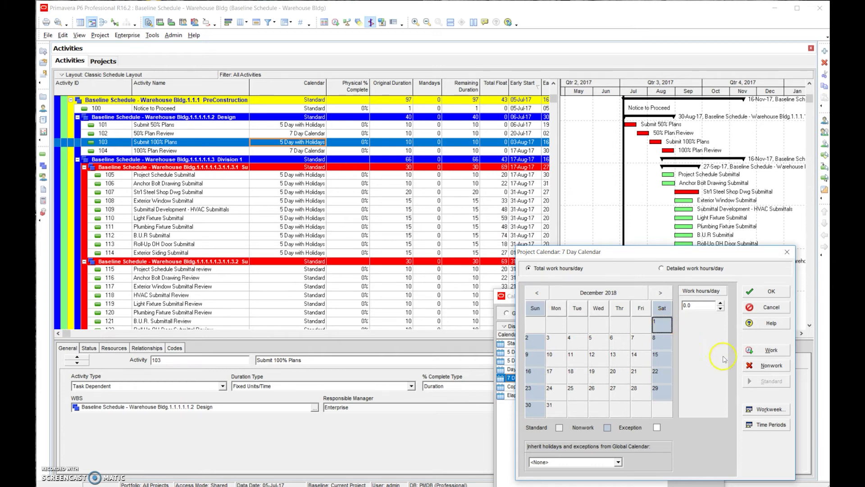
click(768, 350)
click(662, 344)
click(760, 351)
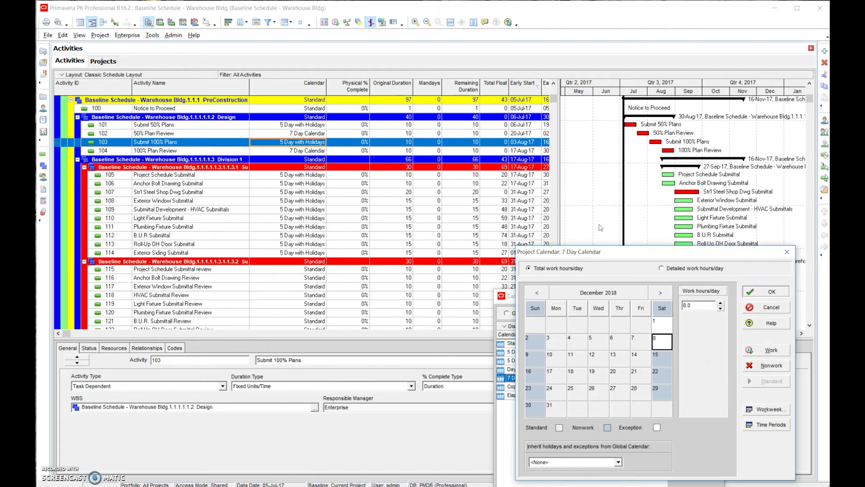
key(Return)
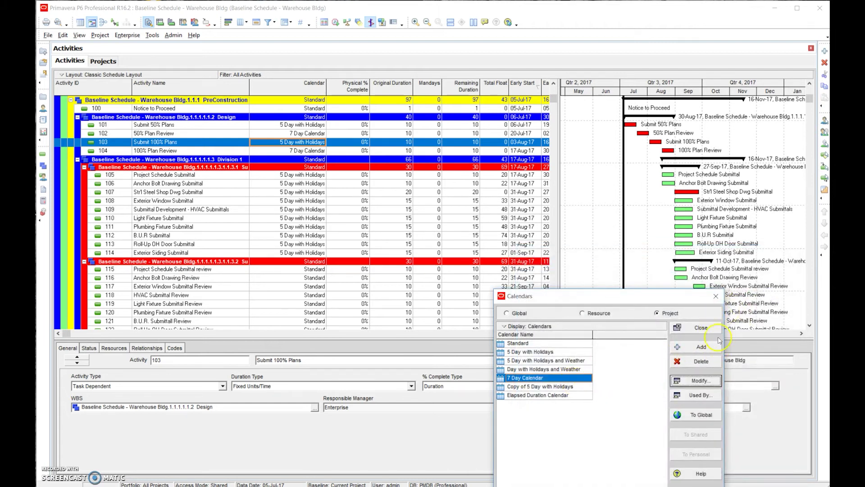
click(702, 327)
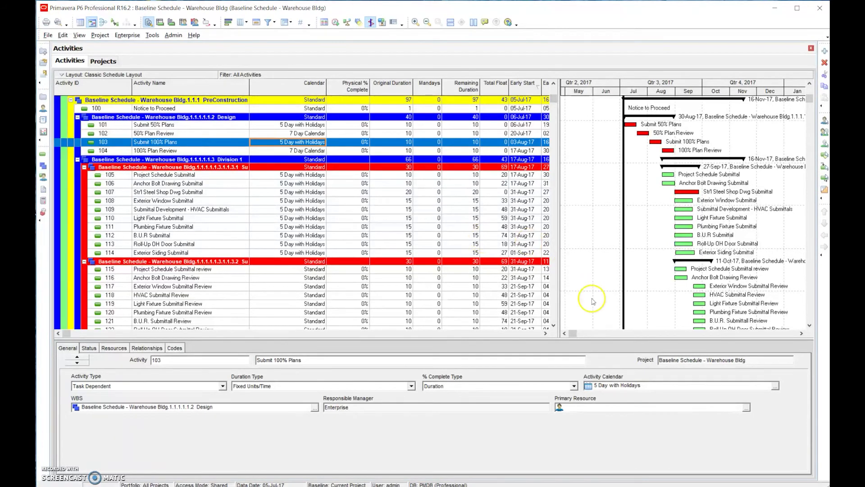
click(104, 61)
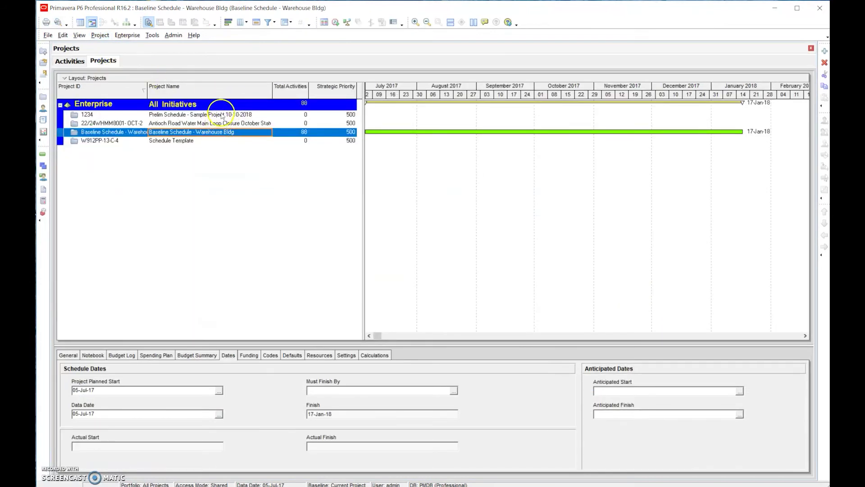
click(220, 116)
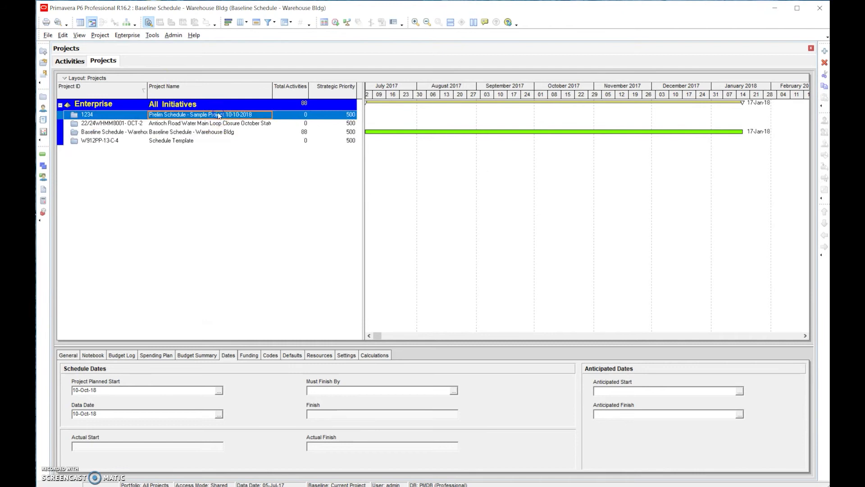
right_click(223, 114)
click(242, 119)
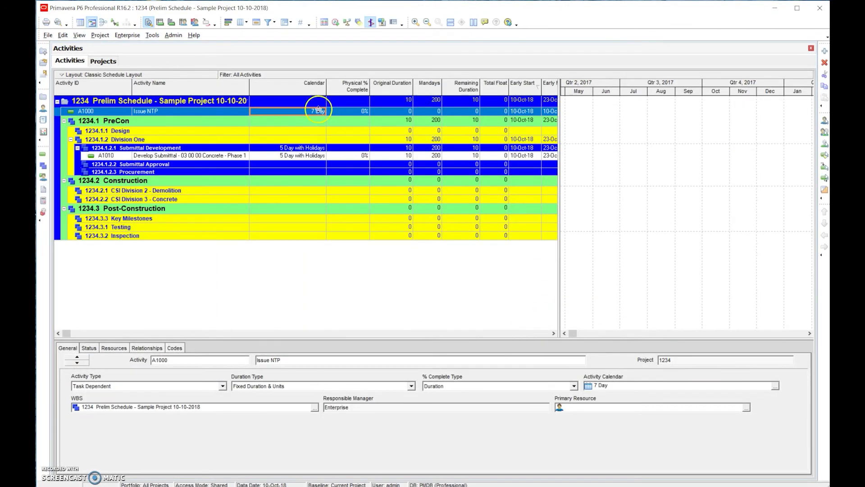
Step: Bring up the project calendars list via Enterprise > Calendars
click(127, 34)
mouse_move(104, 40)
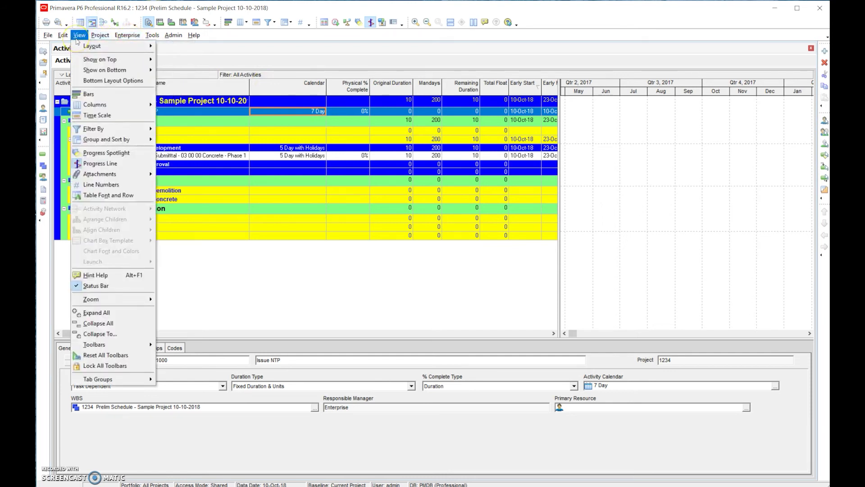
click(124, 36)
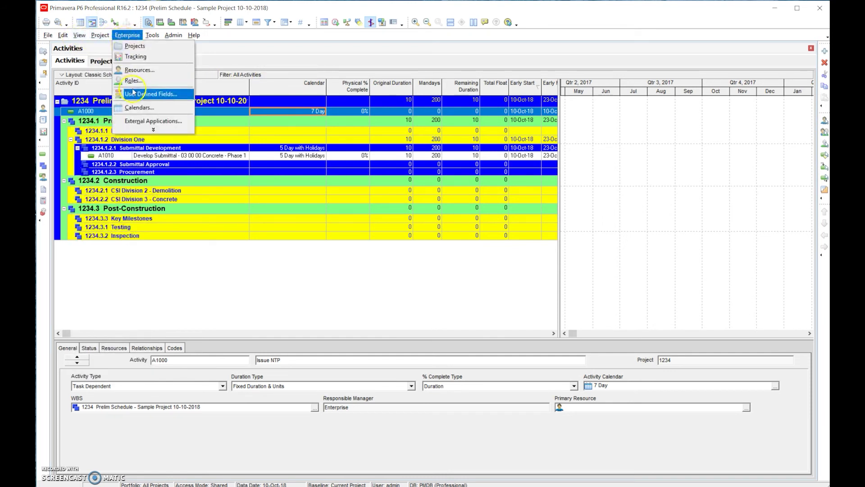
click(140, 107)
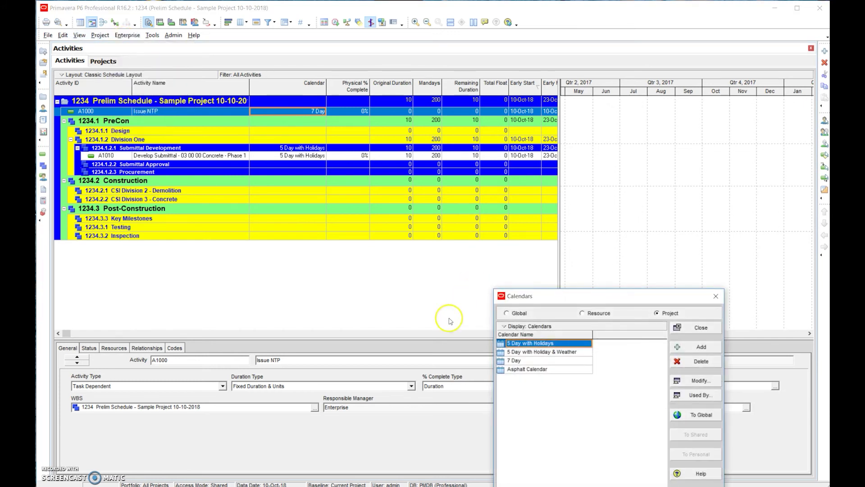
Step: Page the Asphalt Calendar forward three months to March 2019, then close it and the Calendars dialog
click(559, 369)
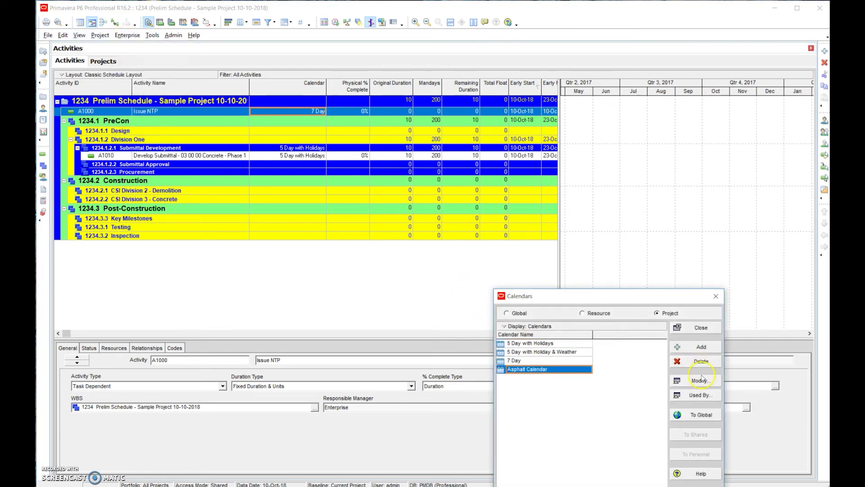
click(699, 381)
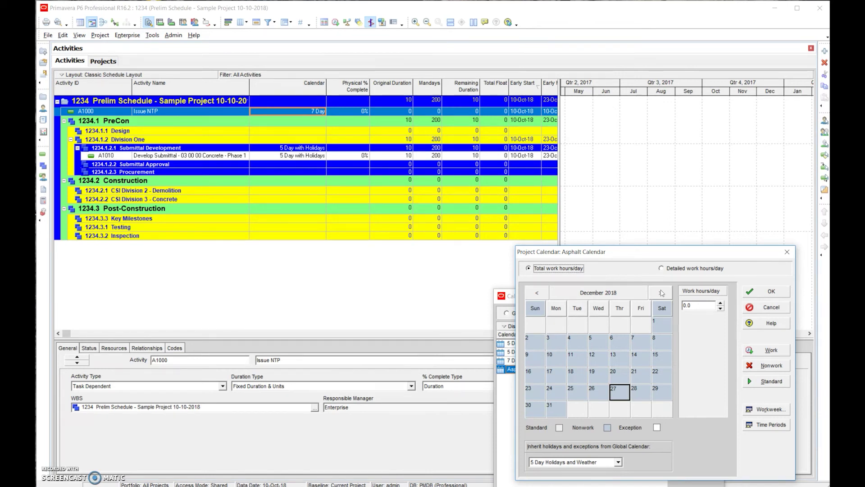
click(661, 293)
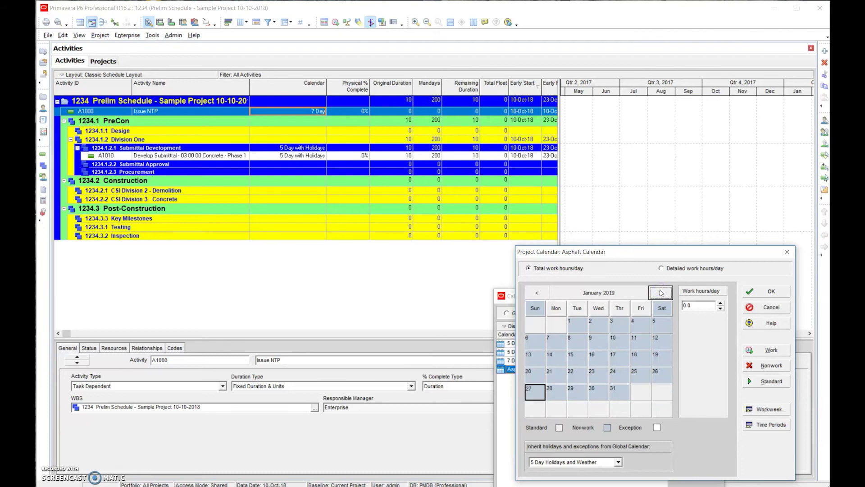
click(661, 293)
click(661, 292)
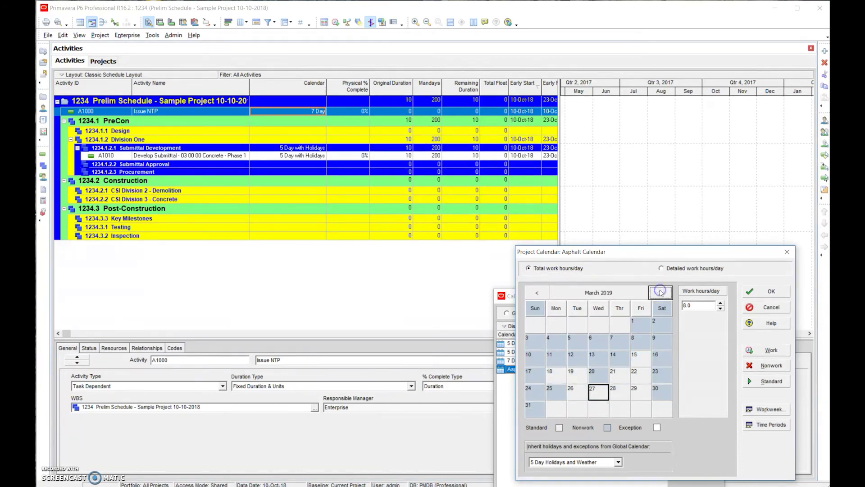
click(775, 292)
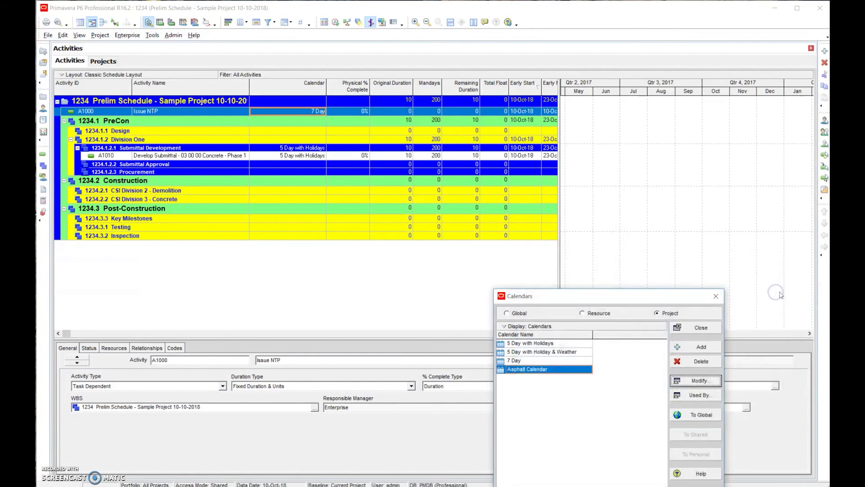
click(715, 329)
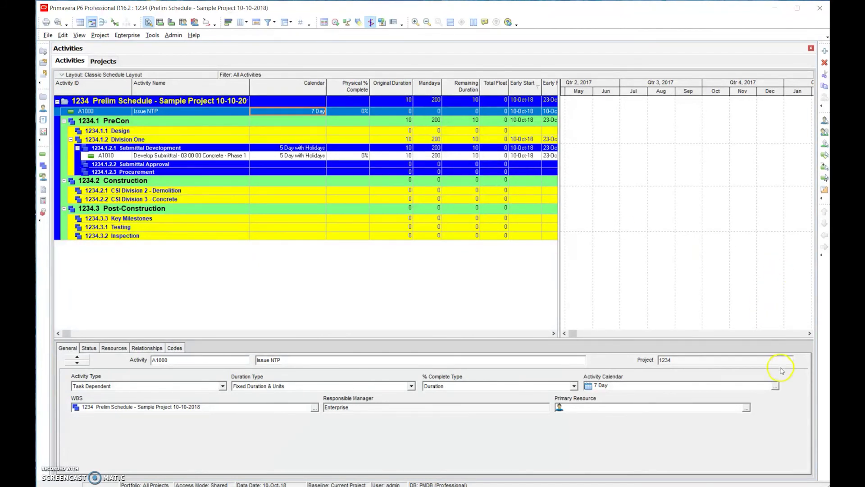
click(775, 387)
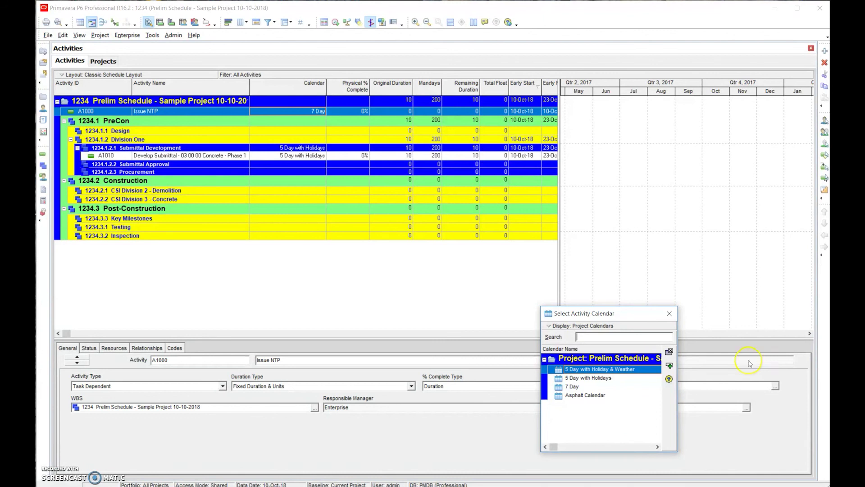
click(670, 314)
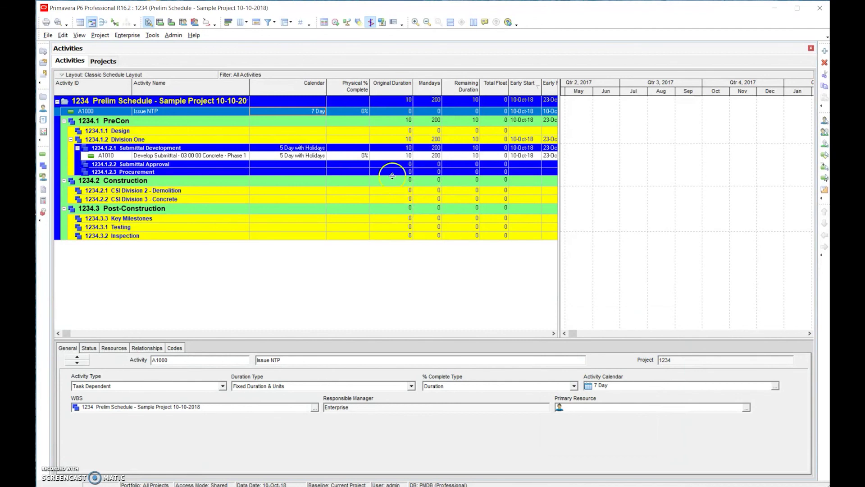